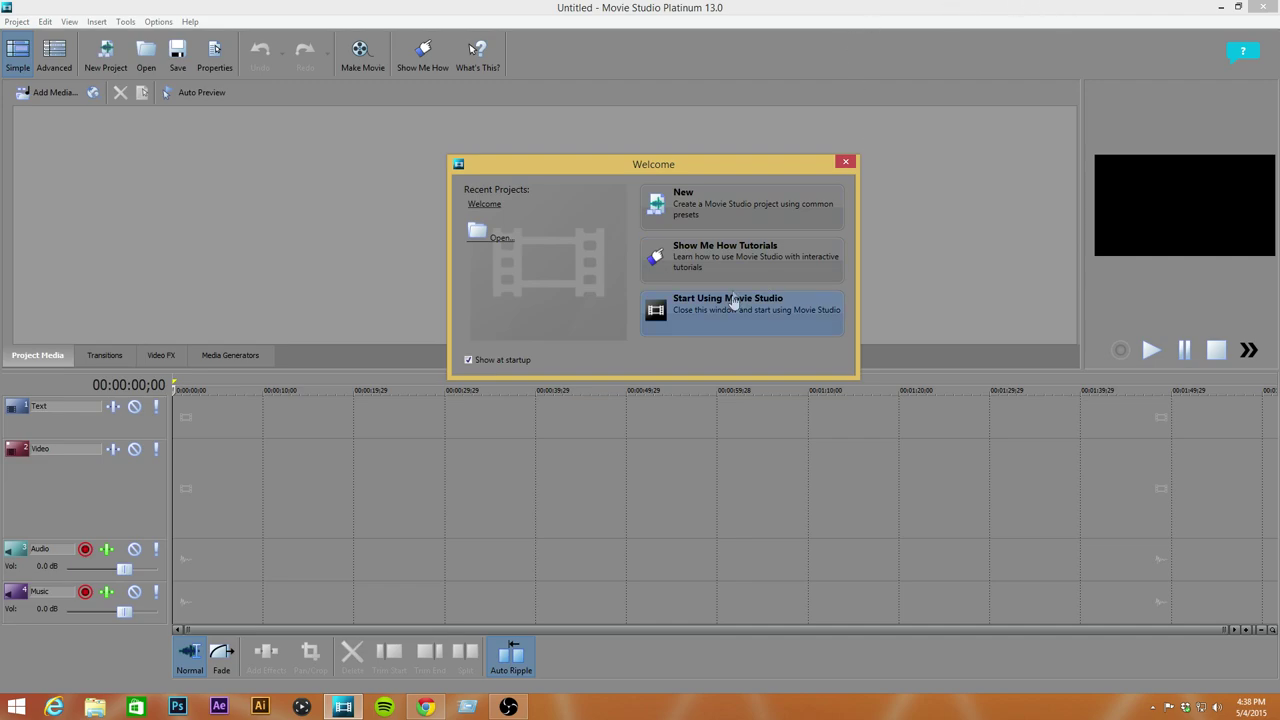
- Start a new project from the Welcome dialog, keeping the AVCHD 1920x1080-60i preset
click(744, 204)
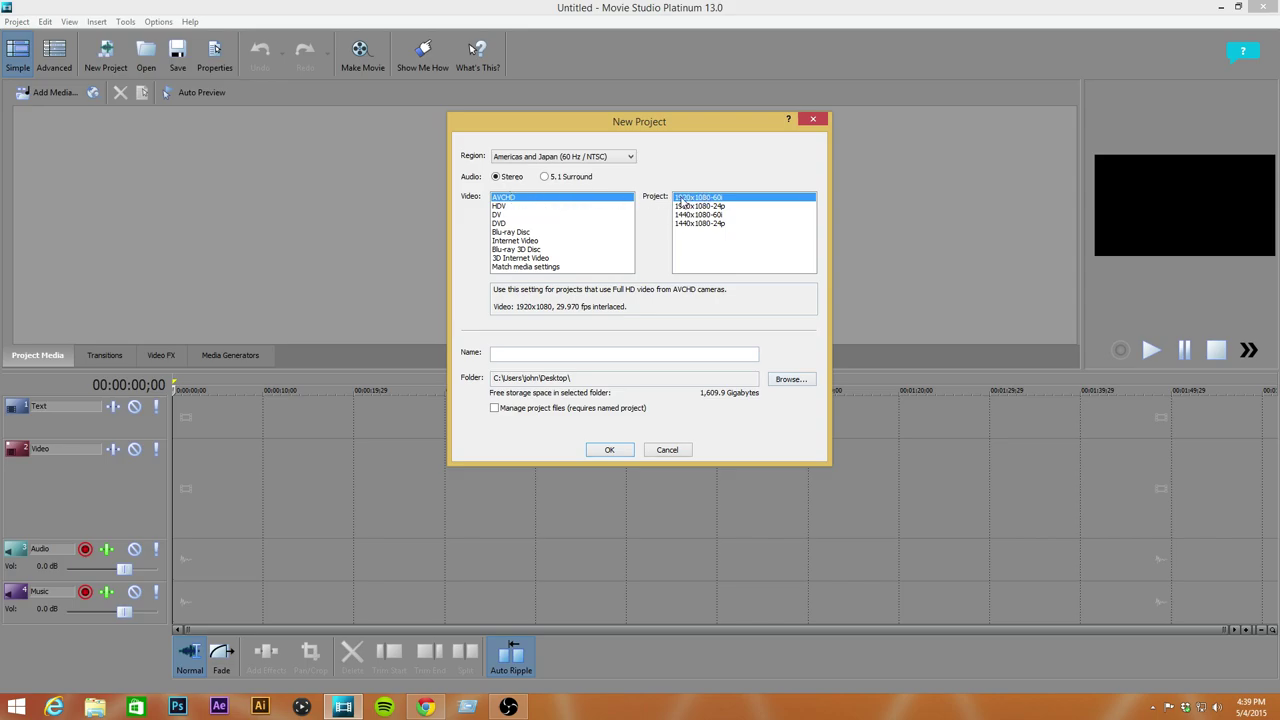
click(610, 450)
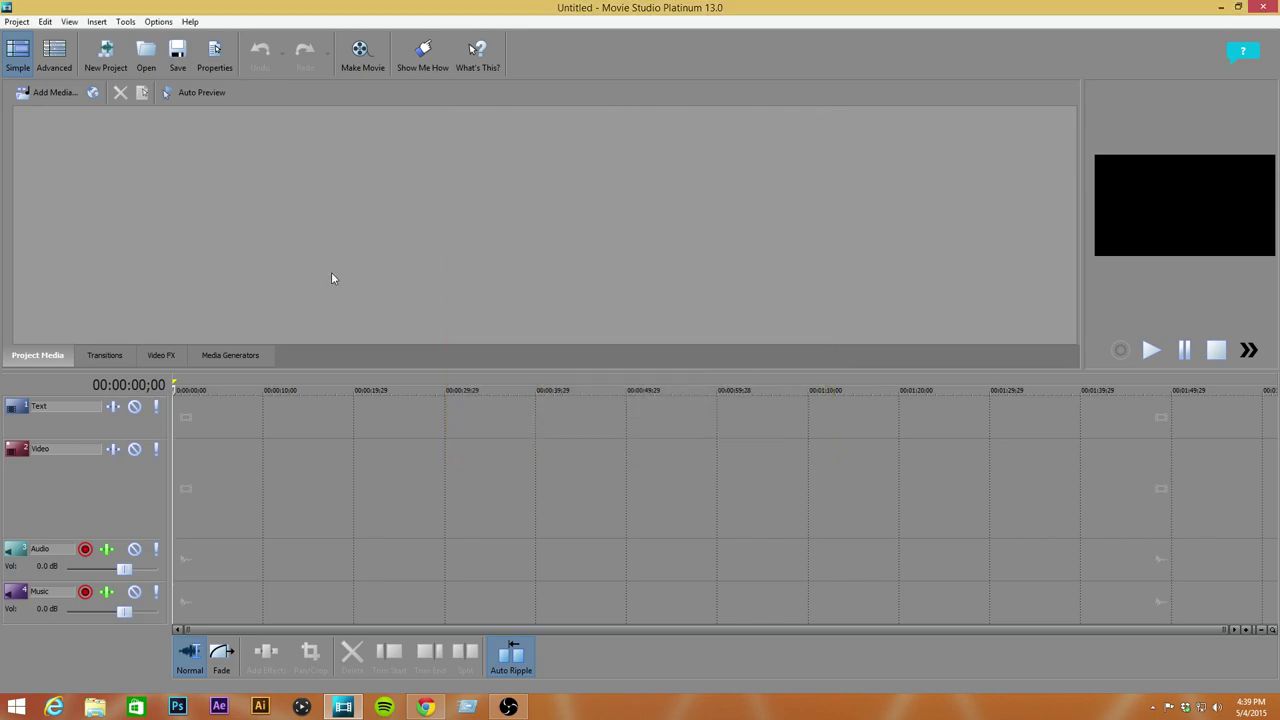
- Open and cancel Project Properties, then try Make Movie to get the add-media prompt
click(222, 58)
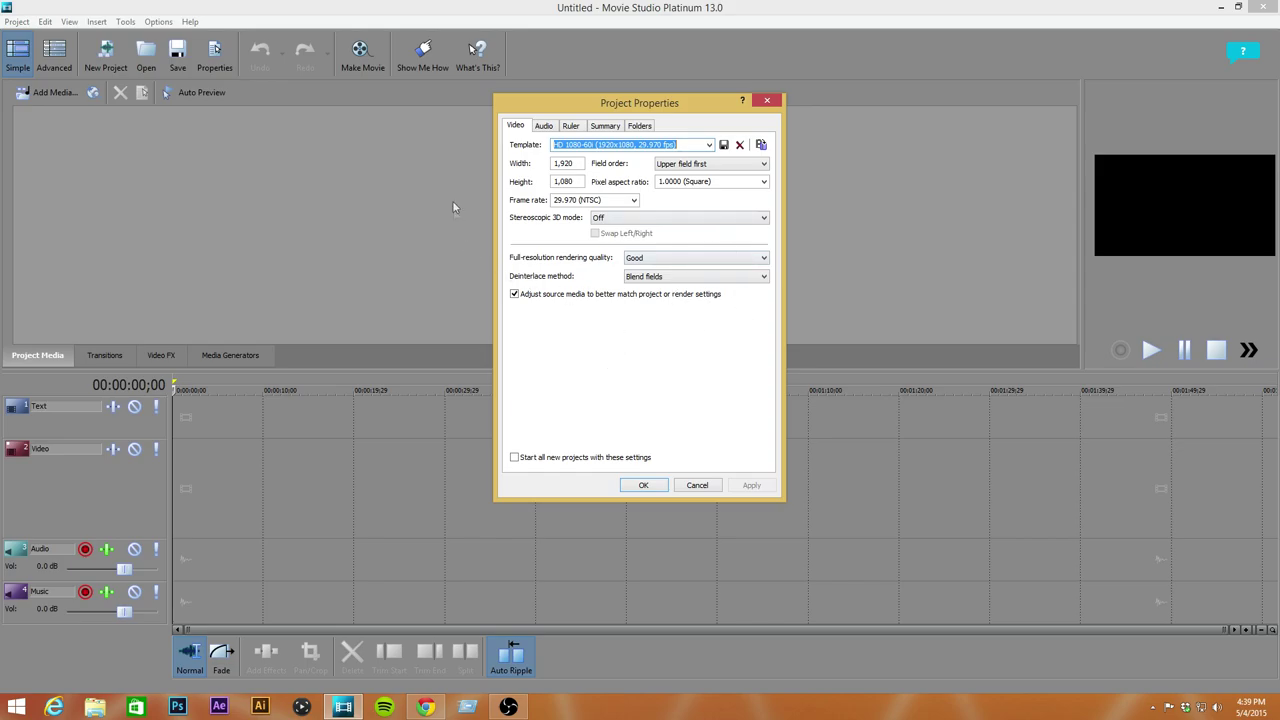
click(697, 486)
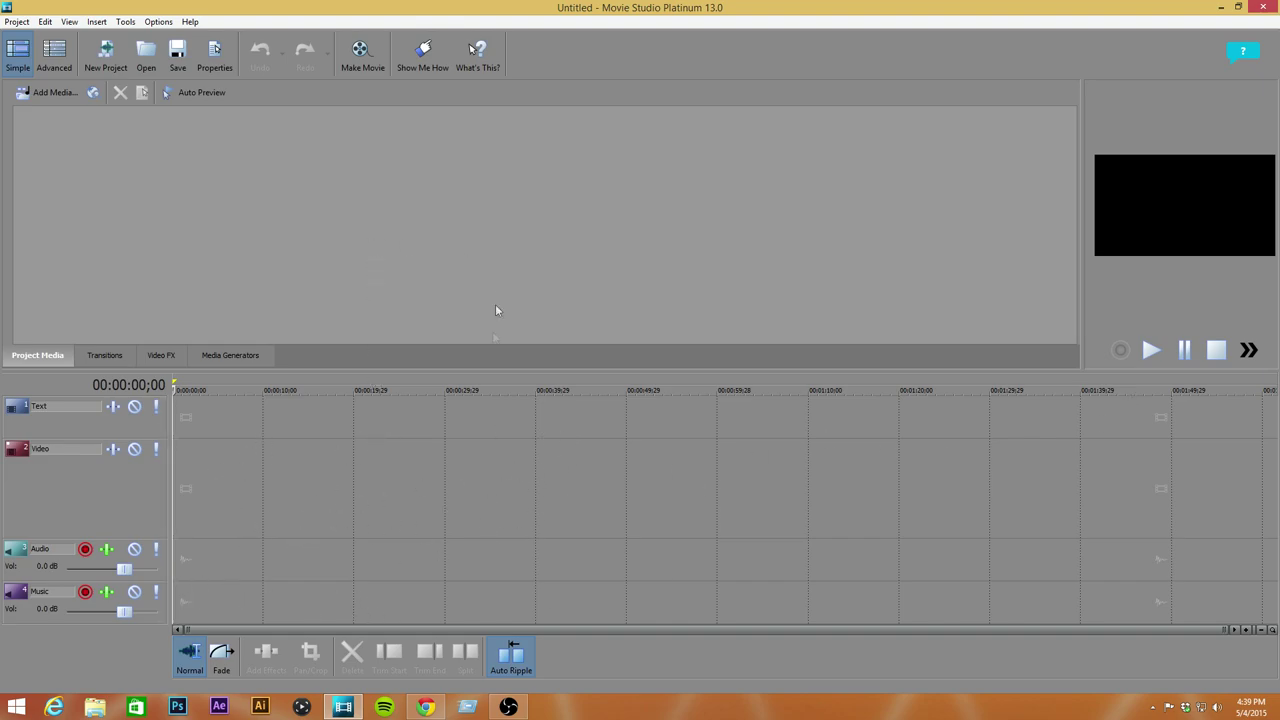
click(362, 58)
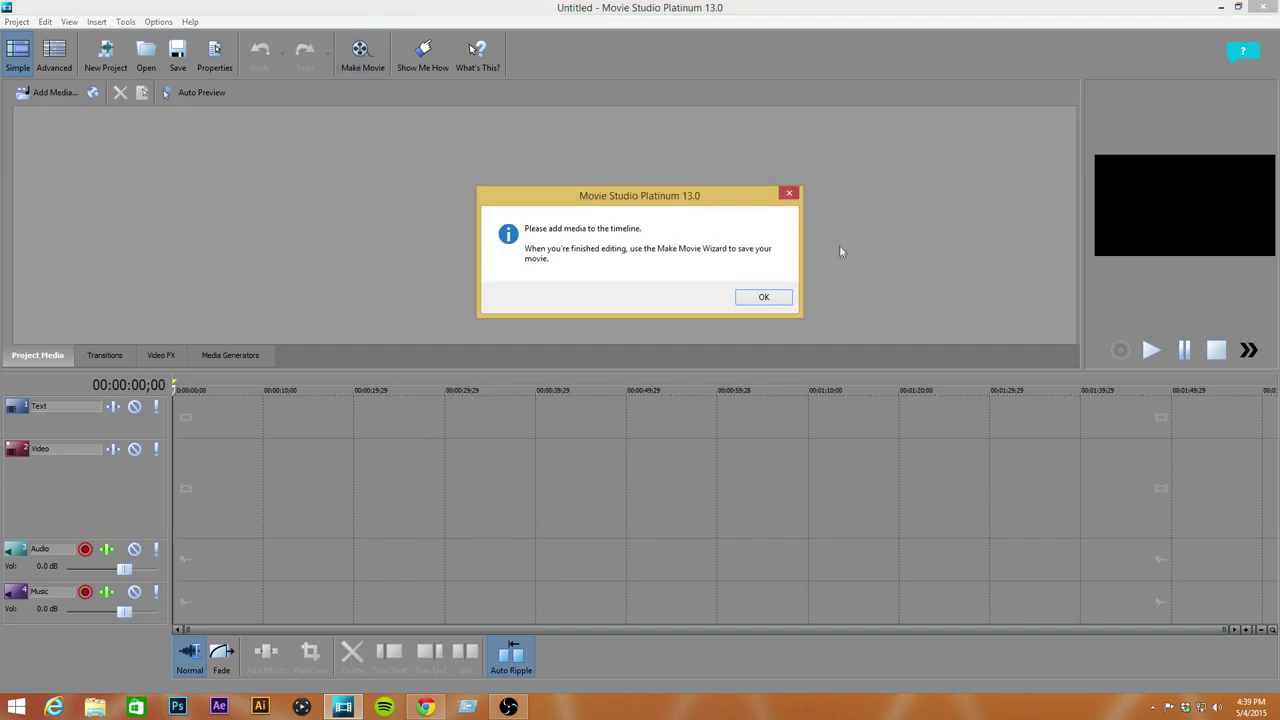
- Drag Tobu - Candyland from the Music for Videos folder onto the Audio track
click(763, 298)
click(1238, 7)
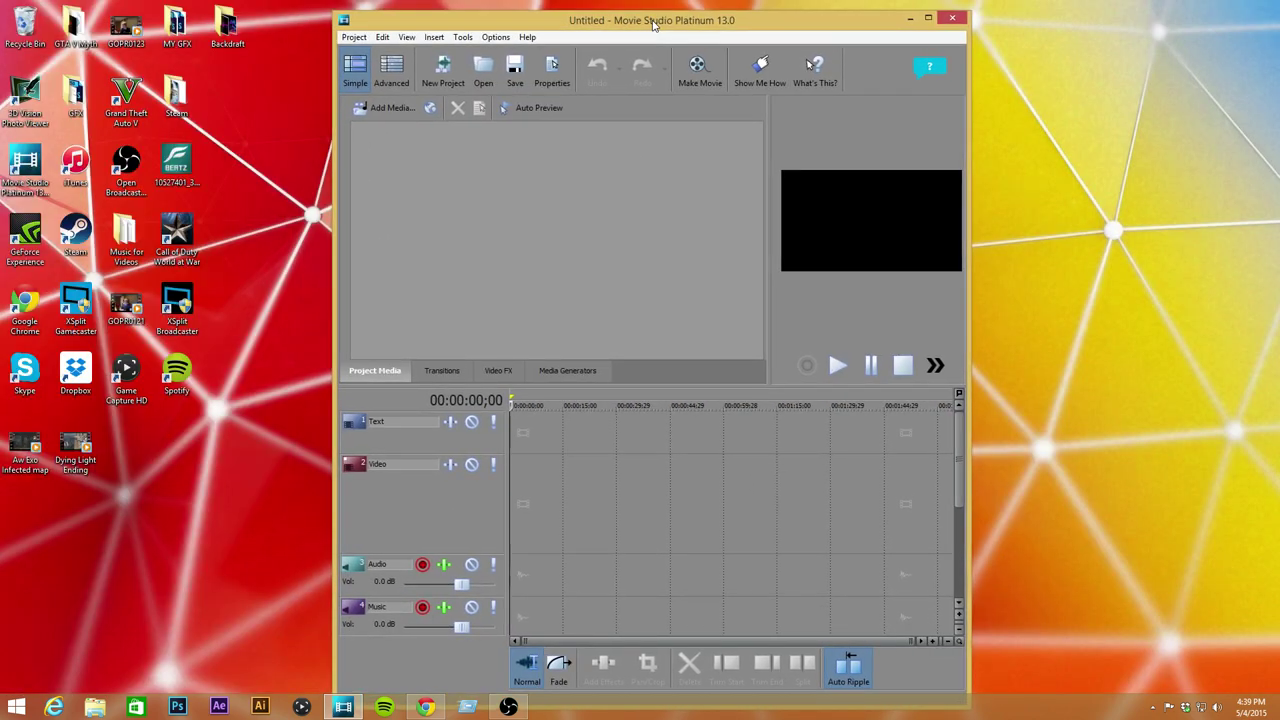
double_click(125, 240)
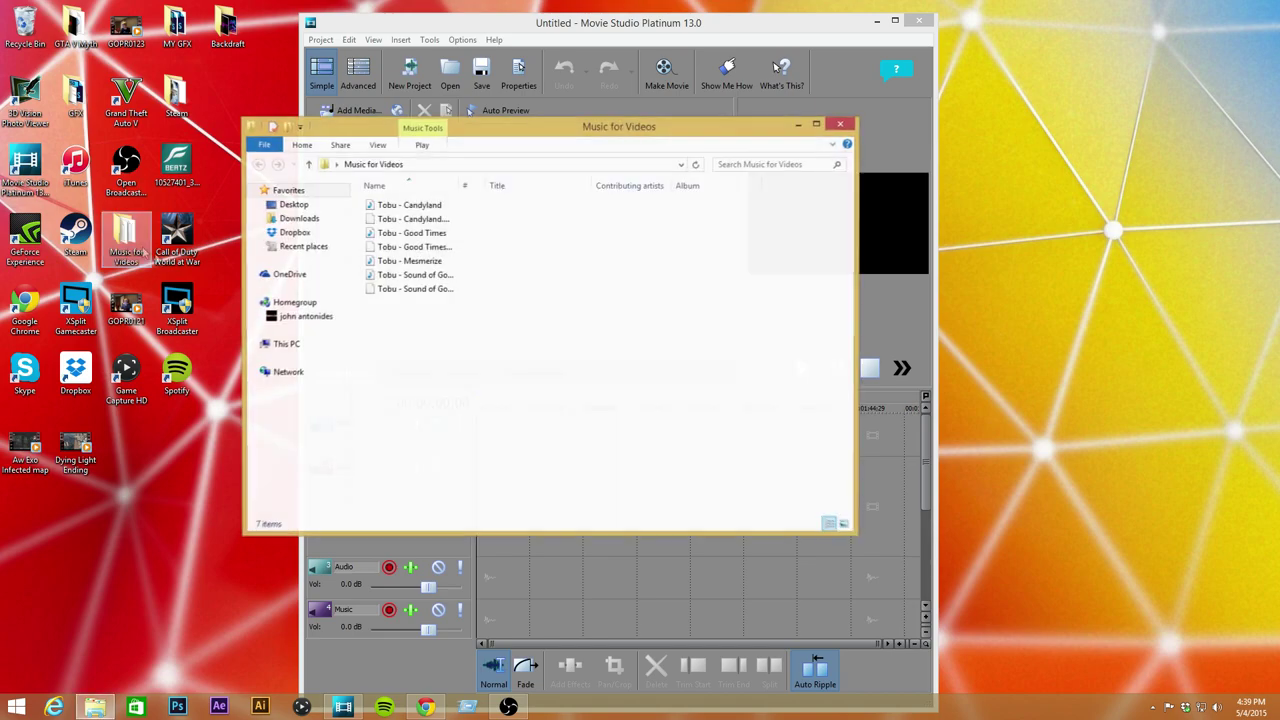
drag(425, 206, 552, 575)
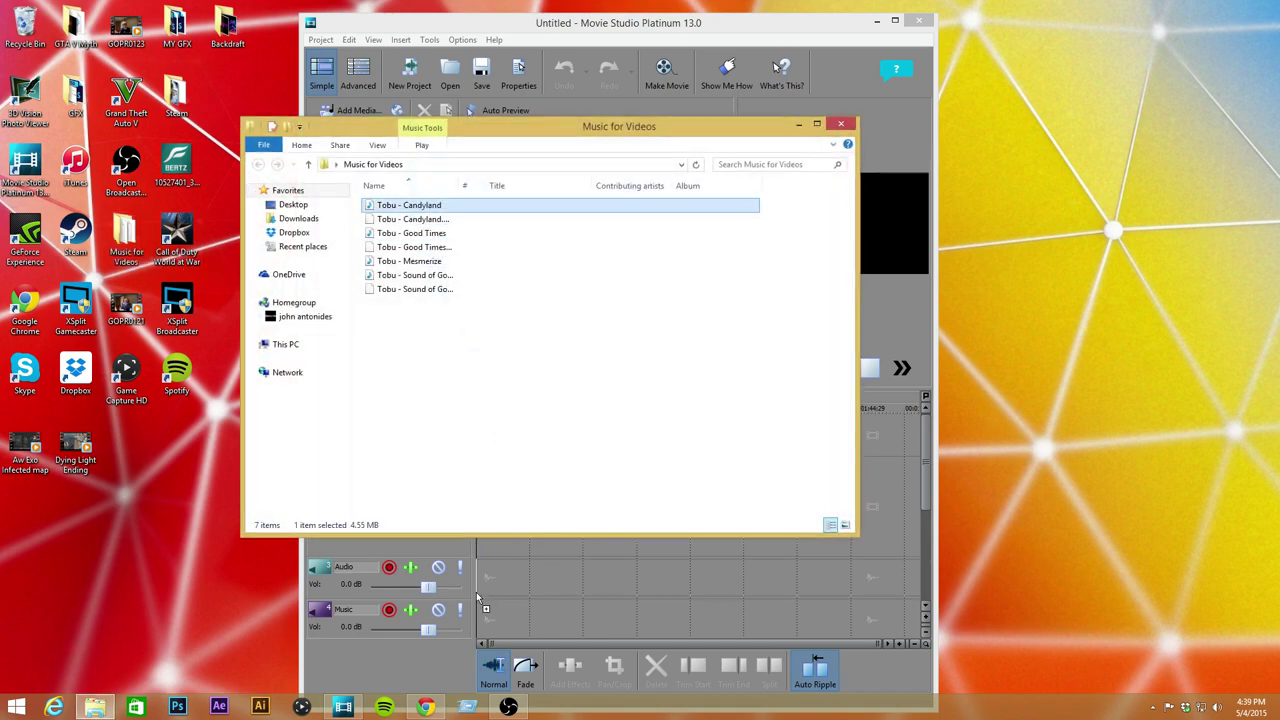
double_click(709, 26)
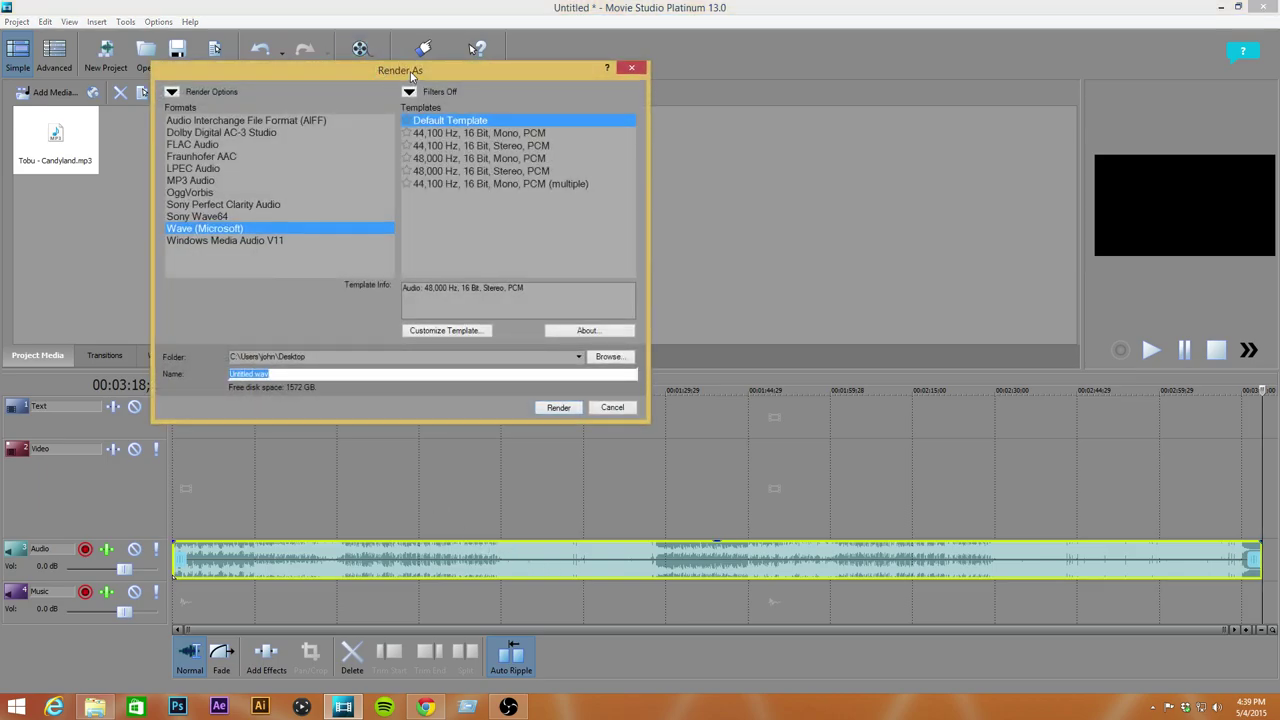
- Cancel the Render As dialog and delete the Candyland clip from the timeline
drag(618, 121, 635, 125)
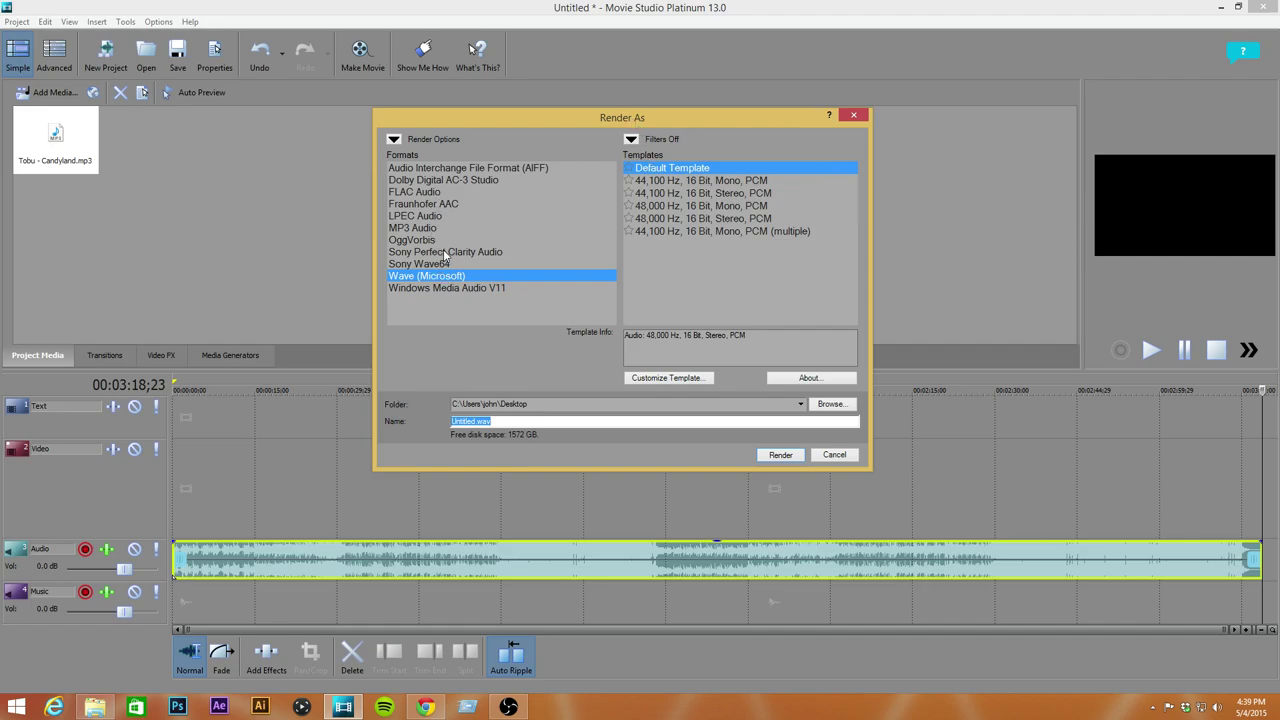
click(836, 455)
click(734, 568)
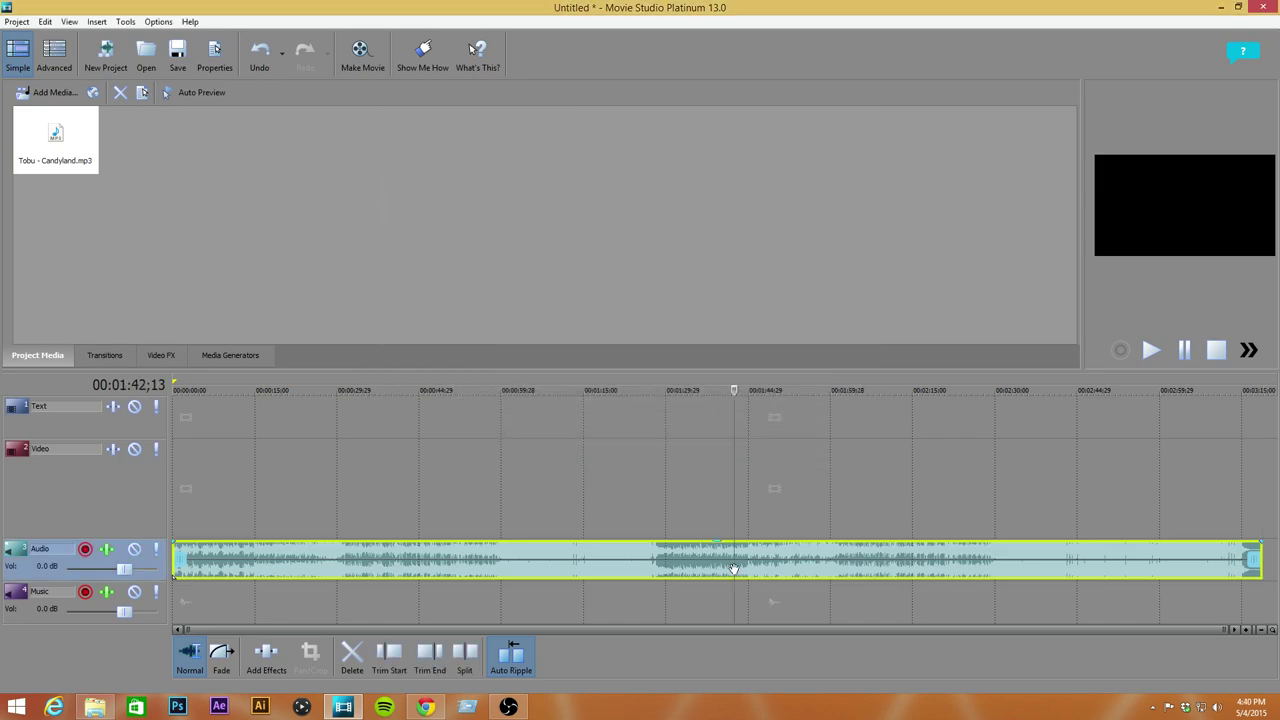
key(Delete)
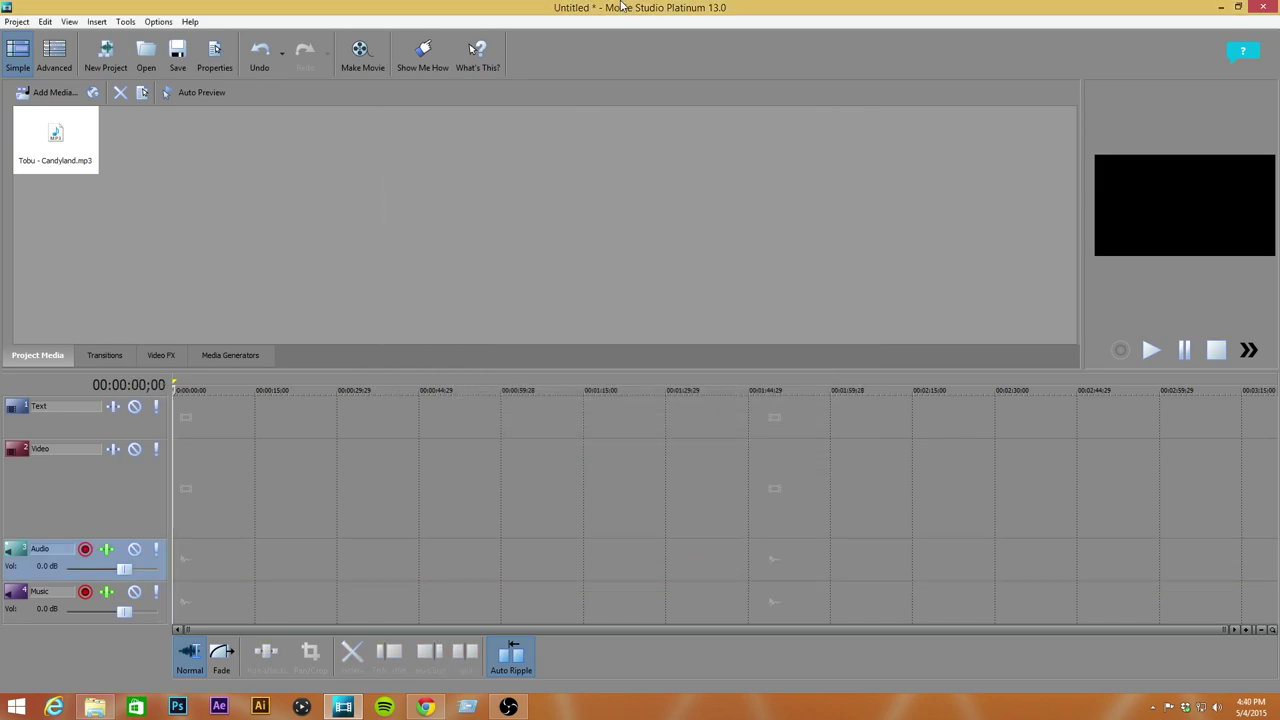
- Switch to the Advanced layout and move the GOPR0121.MP4 clip from the Text track to the Video track
click(56, 60)
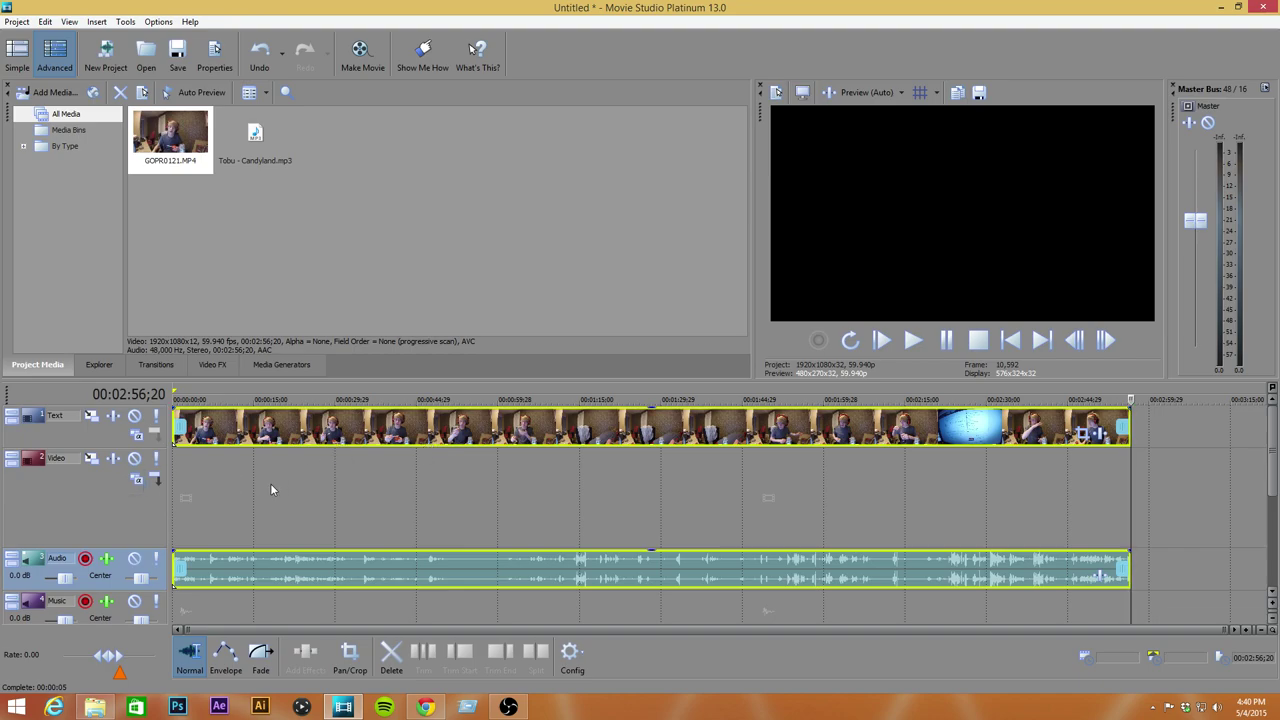
click(969, 496)
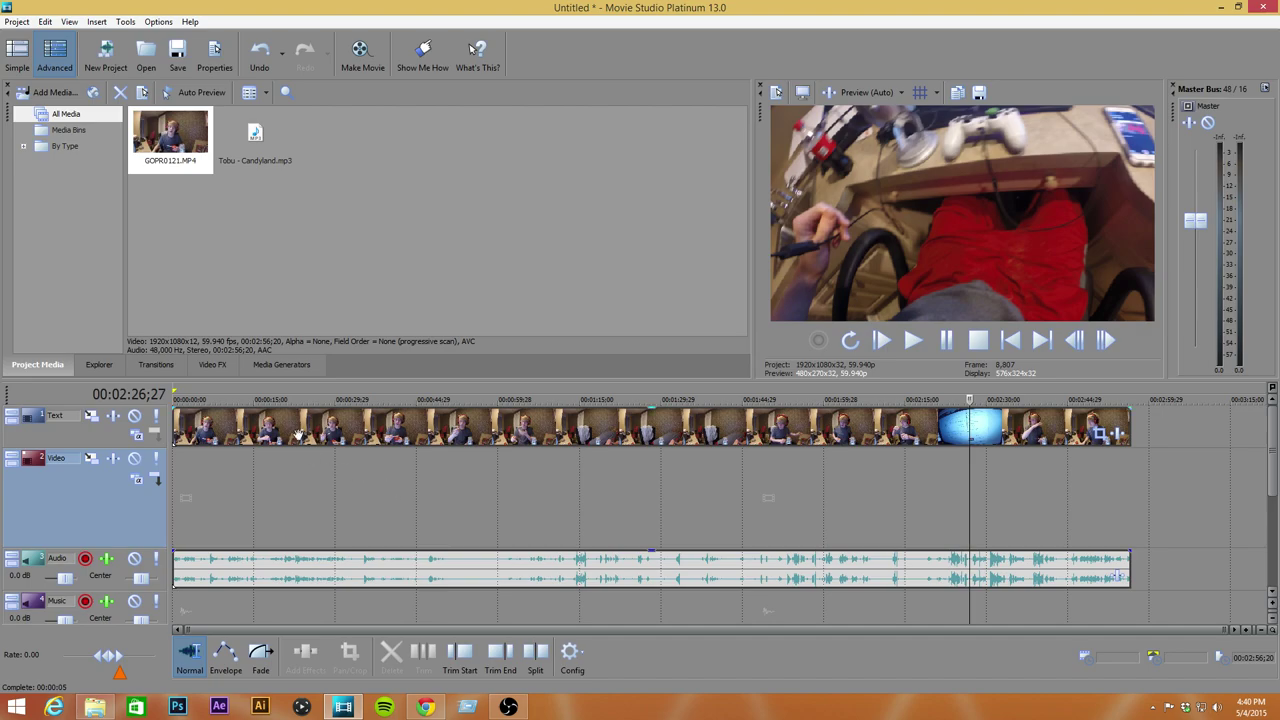
click(228, 393)
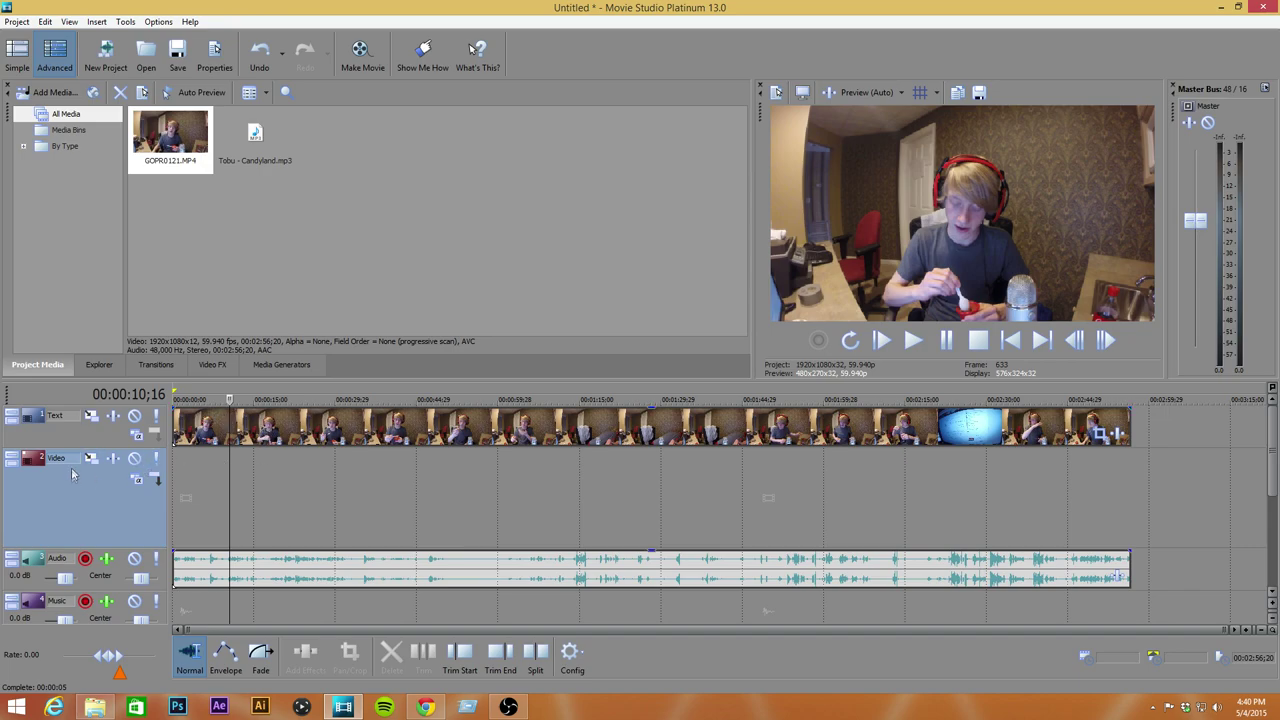
click(279, 430)
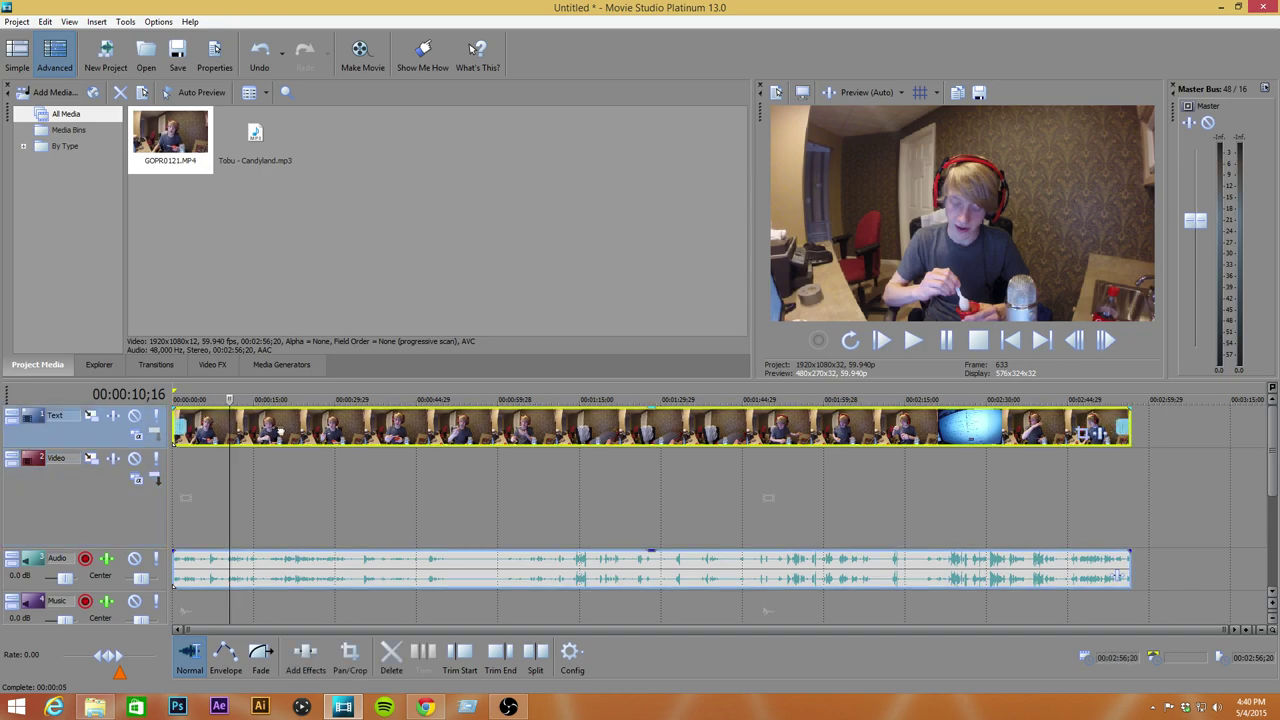
drag(279, 430, 280, 474)
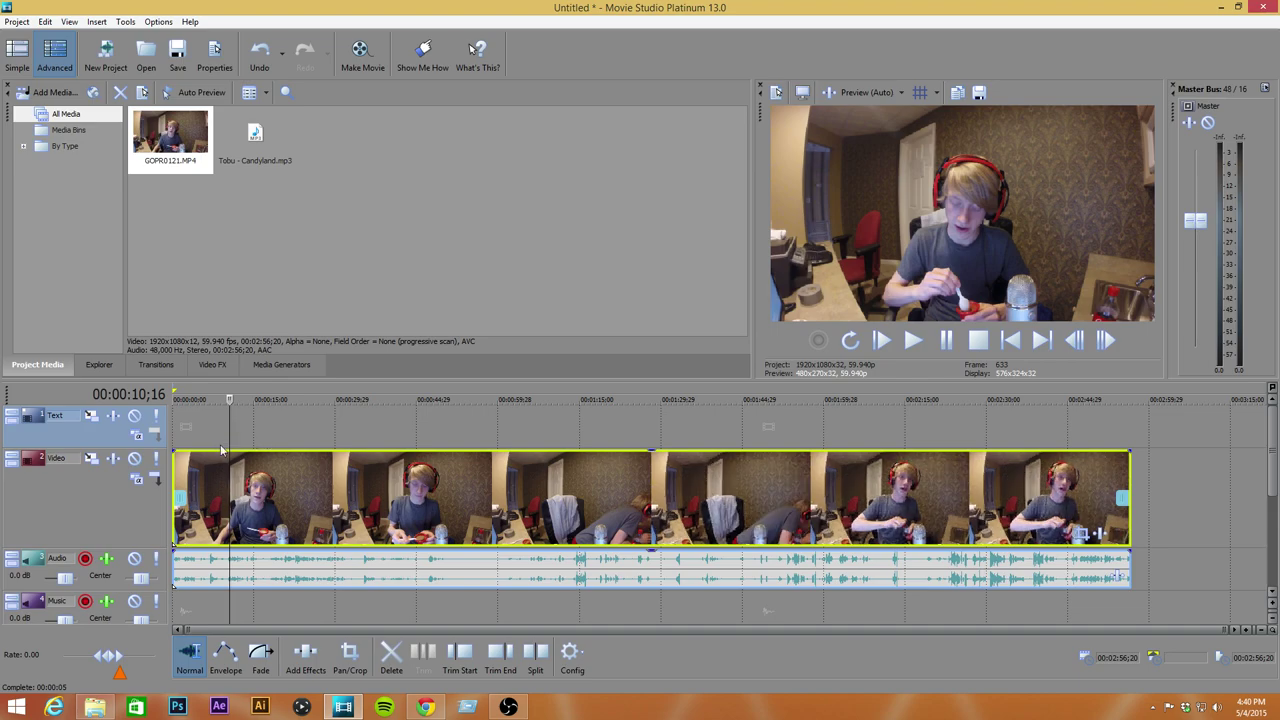
- Delete the empty Text track and place the playhead at 00:00:28;16
right_click(75, 432)
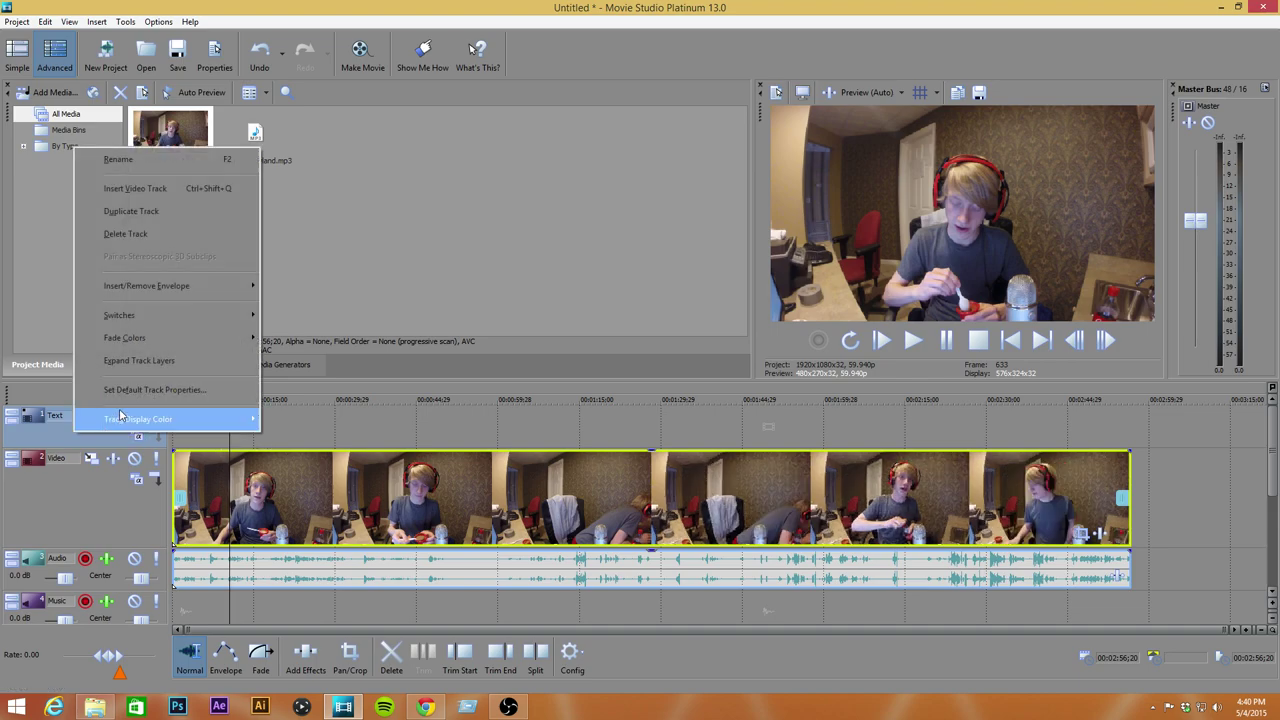
click(149, 232)
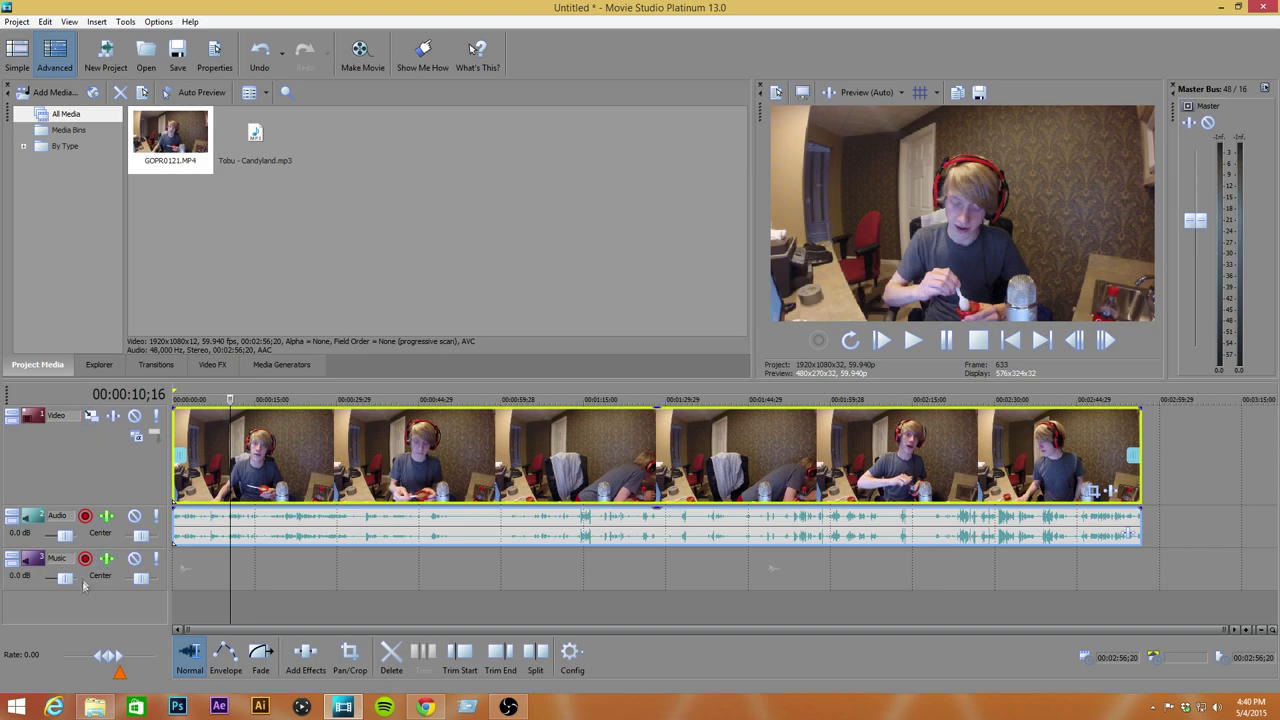
right_click(112, 603)
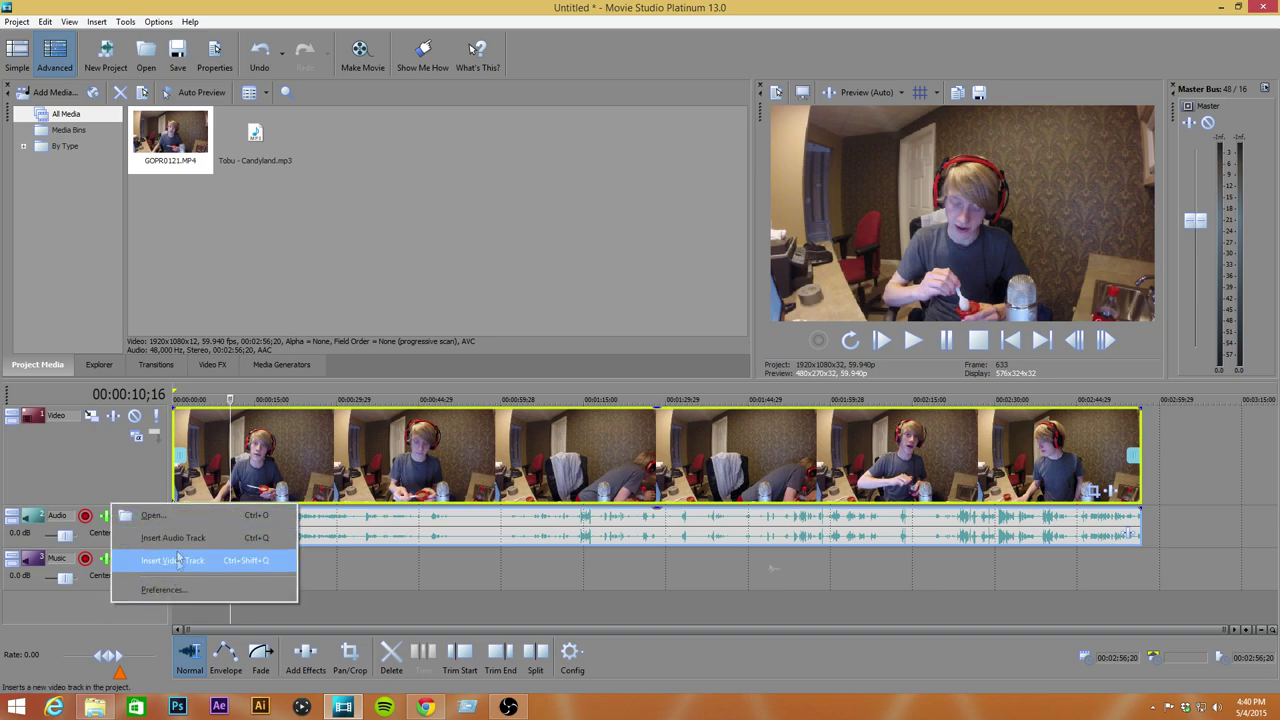
click(162, 590)
click(330, 616)
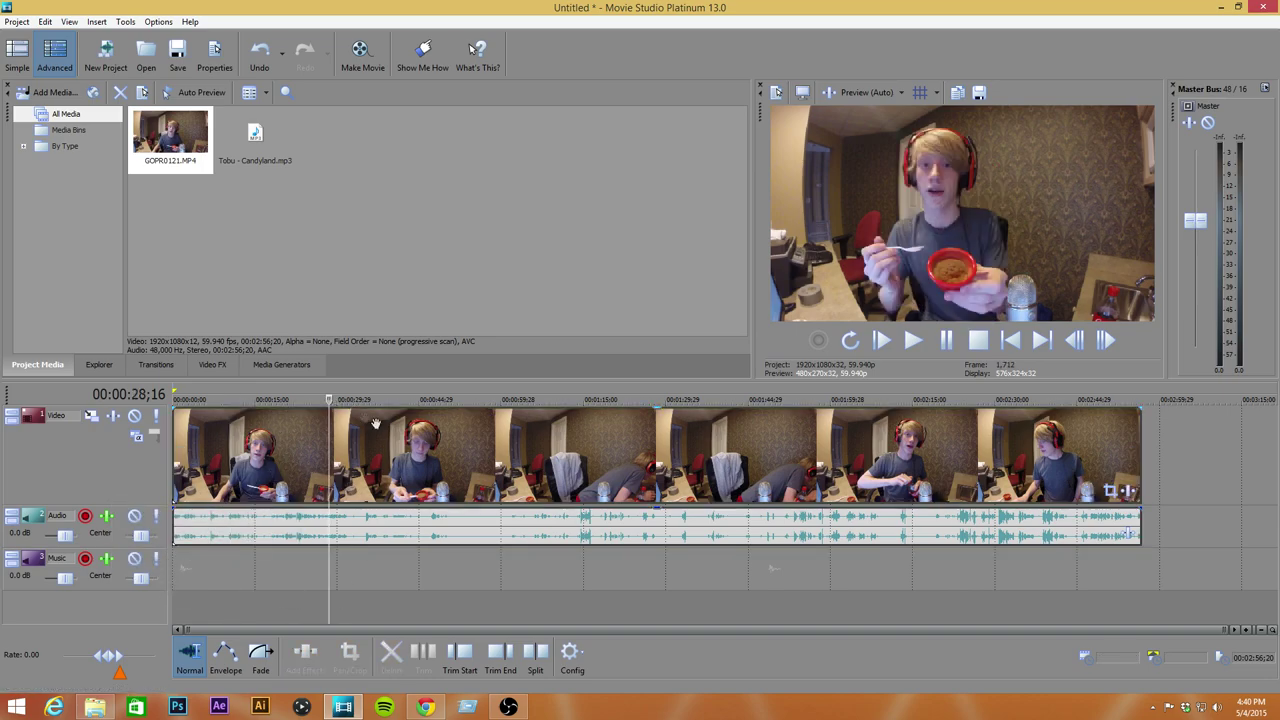
- Split the GOPR0121.MP4 clip at the playhead, 00:00:28;16, using S
key(s)
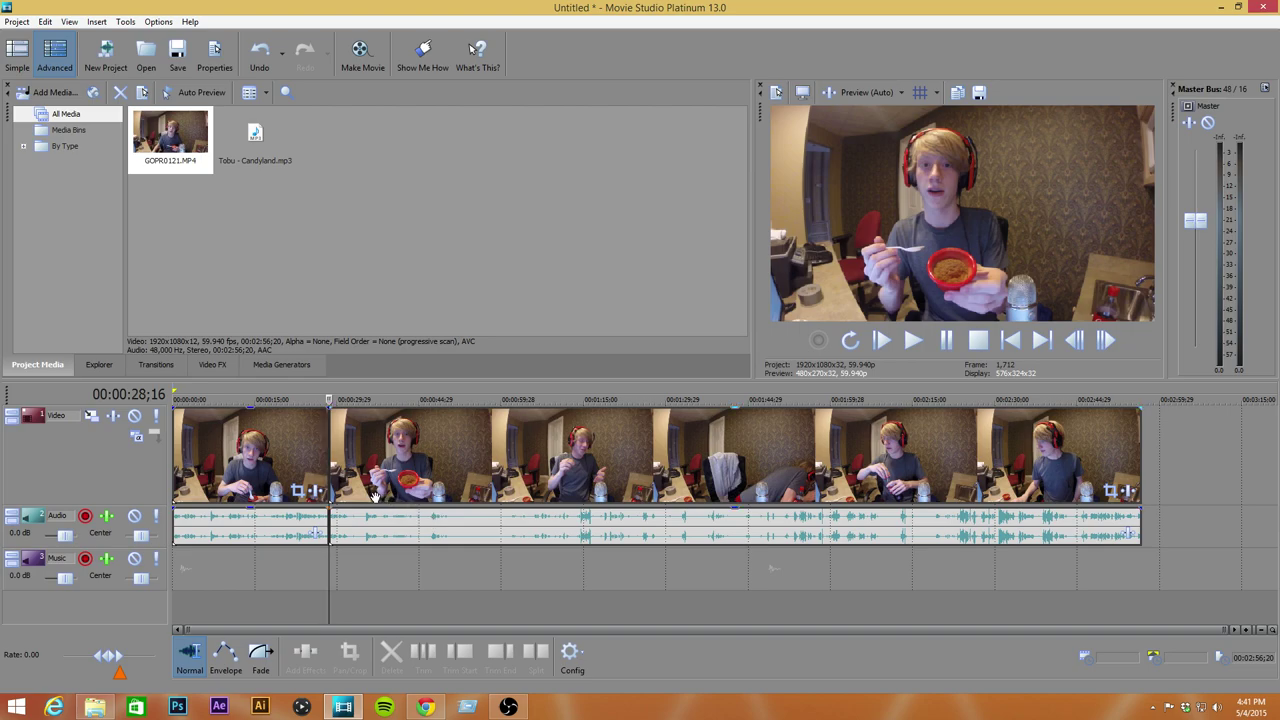
- In Make Movie, choose saving to the hard drive as MP4 and go to advanced options
click(373, 60)
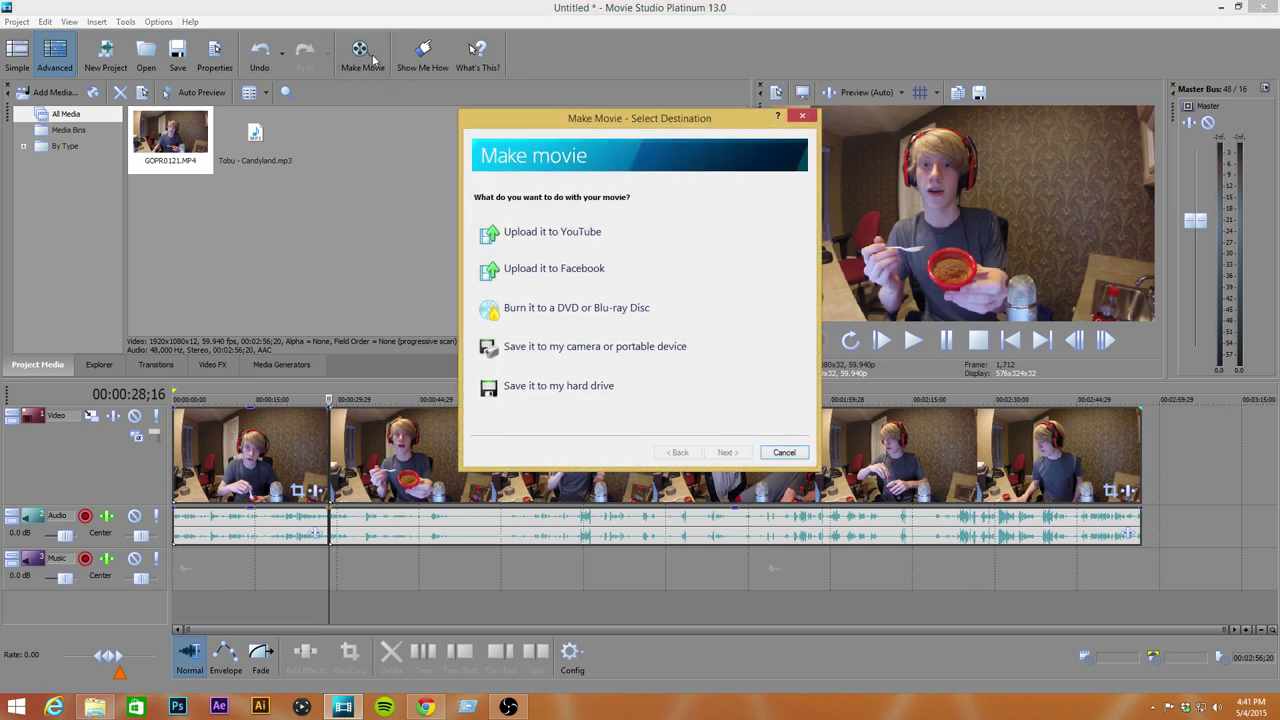
click(580, 389)
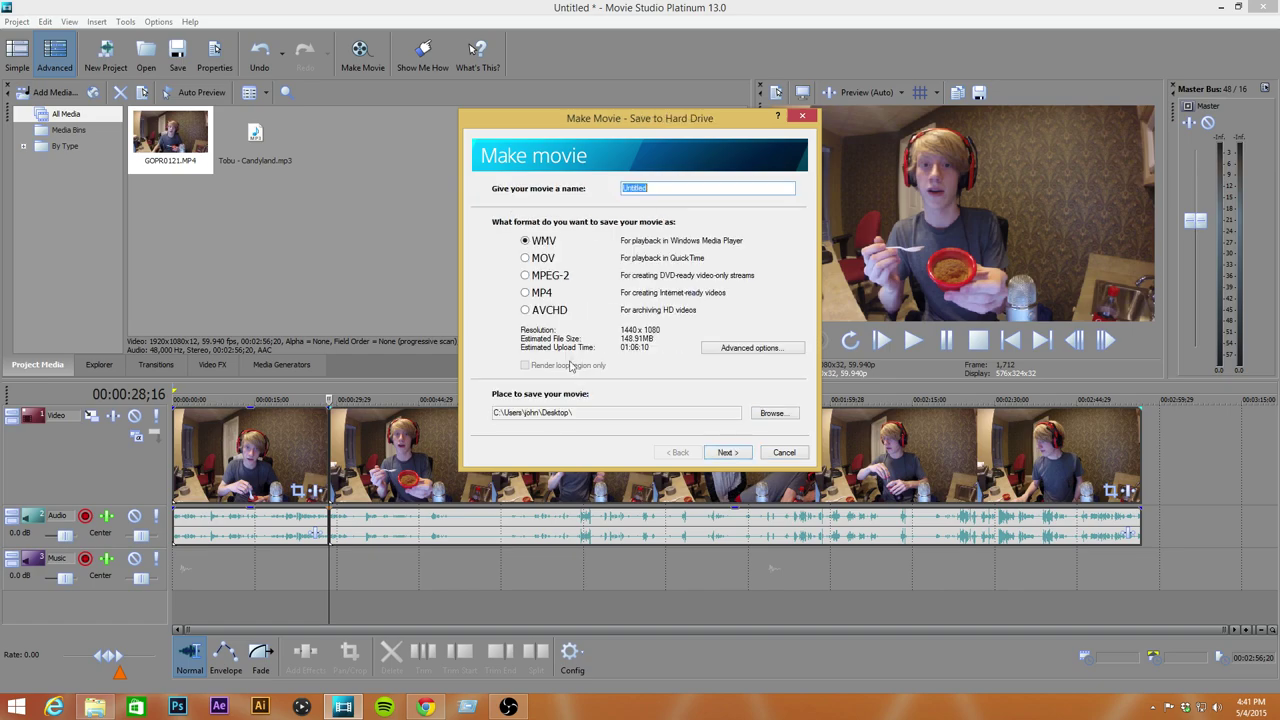
click(545, 296)
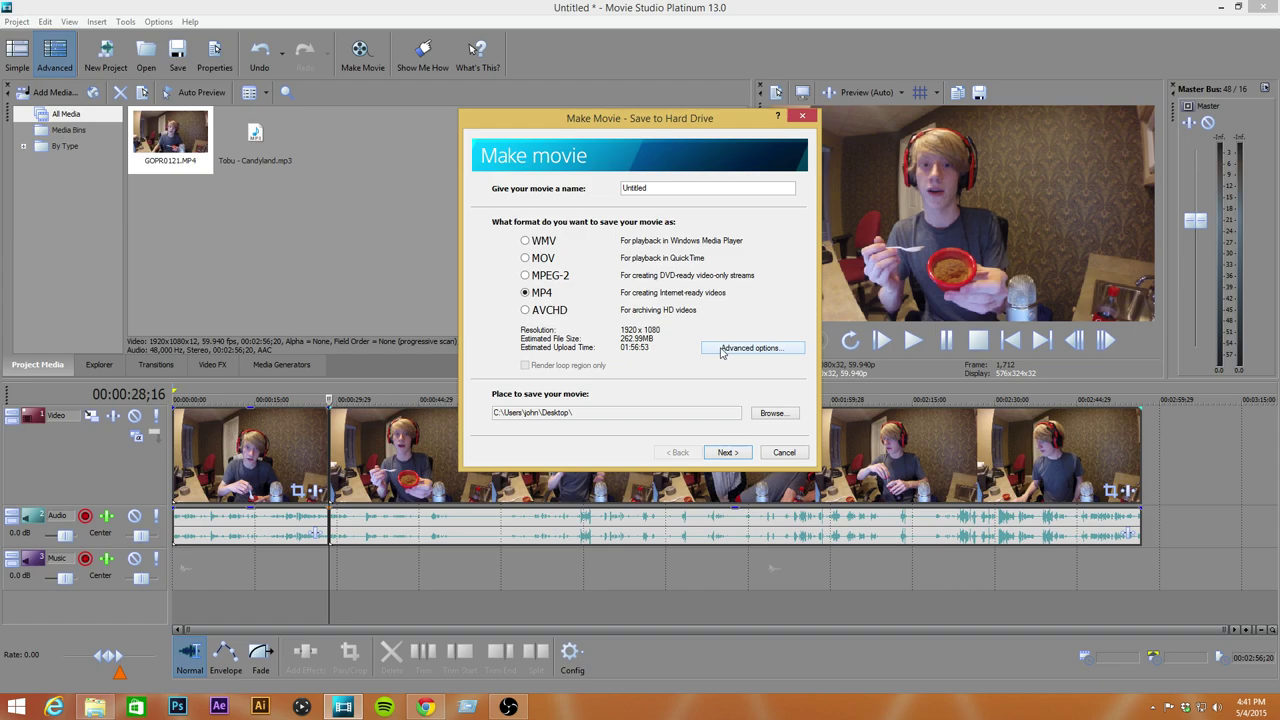
click(721, 349)
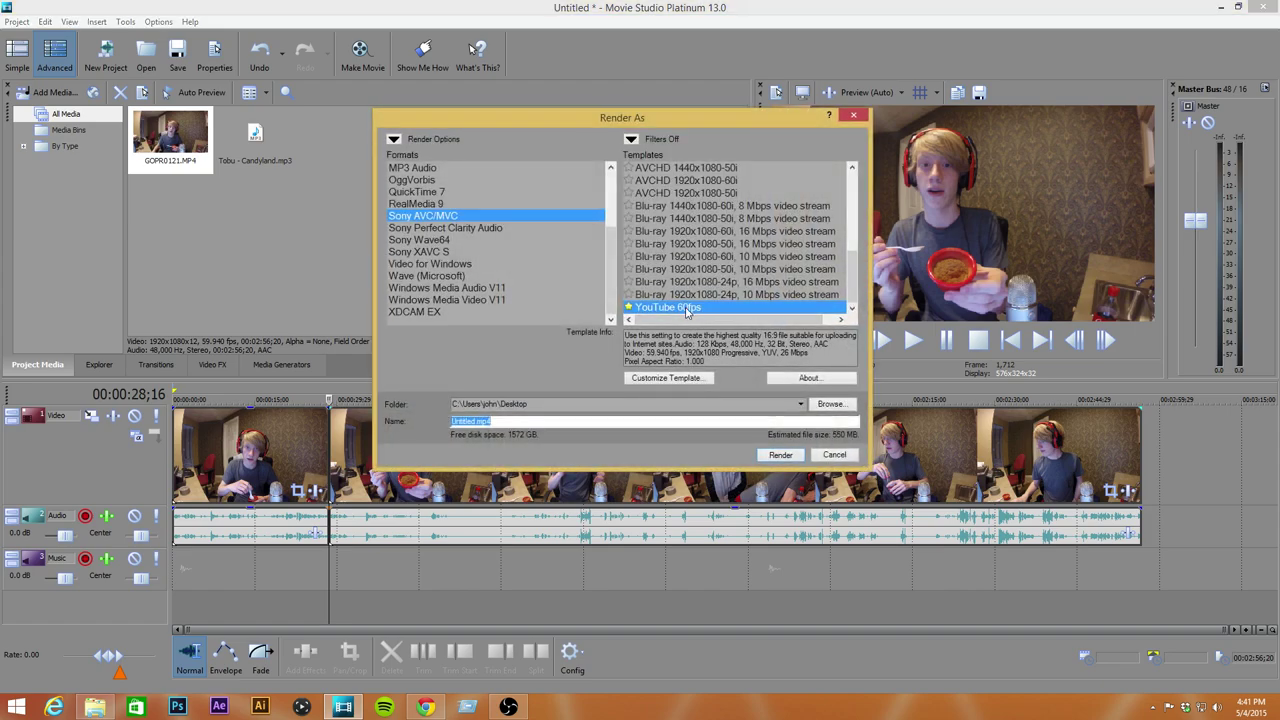
- Select the Internet 1920x1080-30p Sony AVC/MVC template and open its custom settings
click(686, 310)
scroll(697, 268, up, 3)
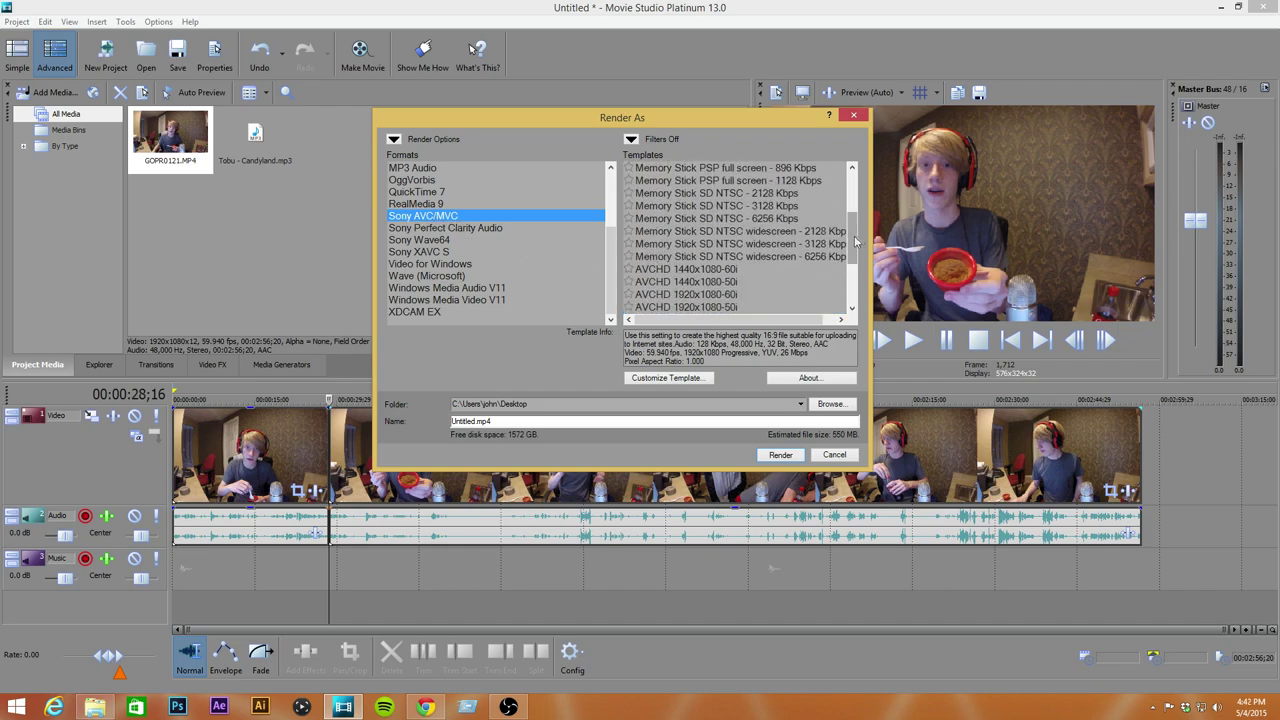
drag(855, 241, 853, 191)
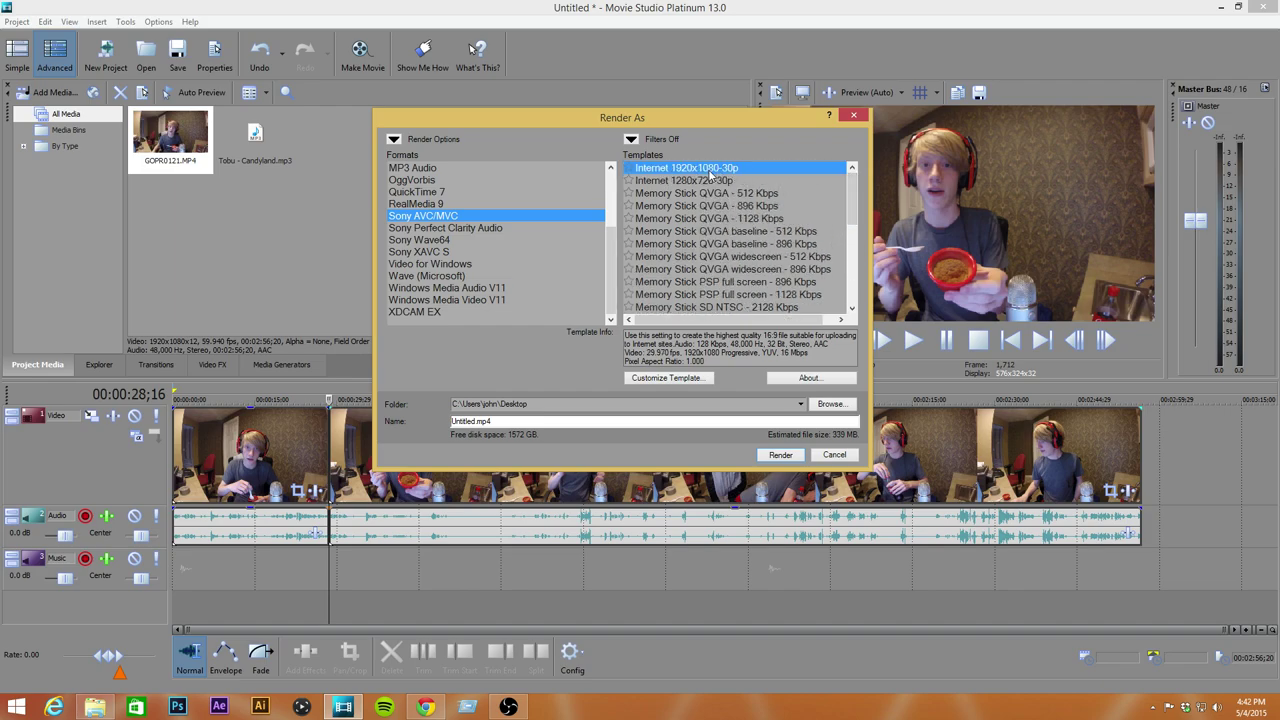
drag(852, 200, 855, 300)
click(688, 307)
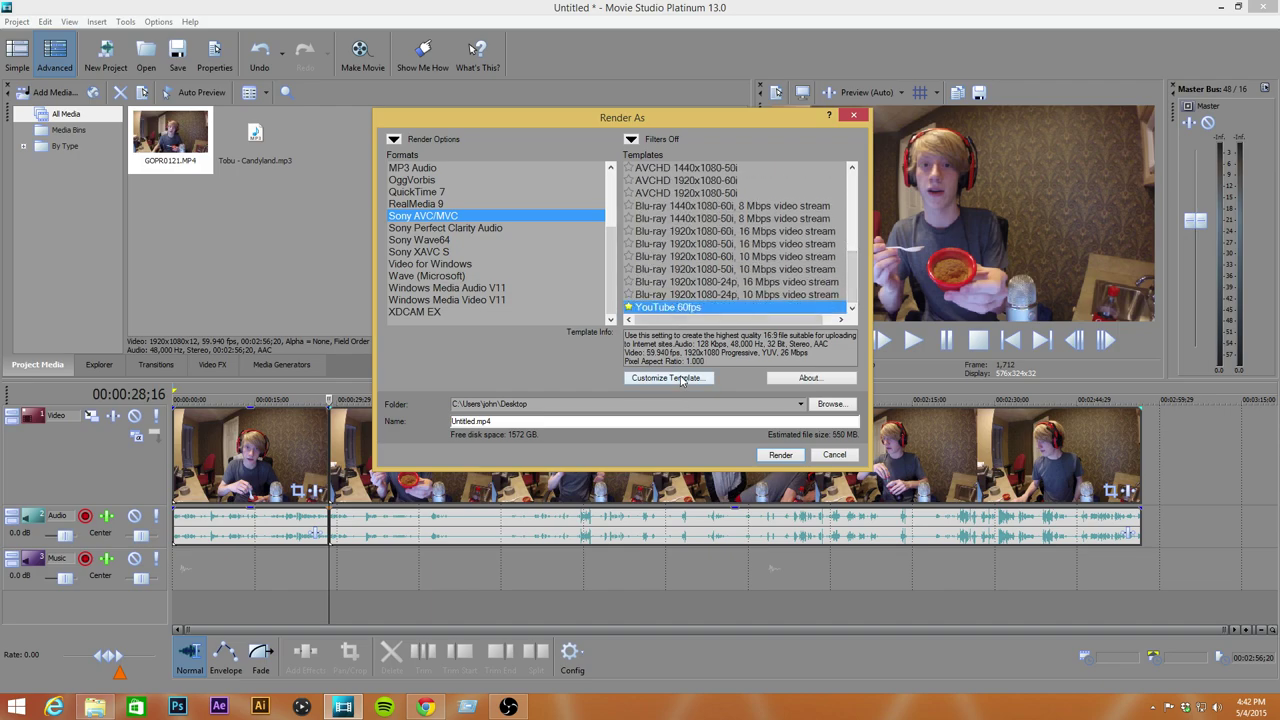
drag(850, 277, 850, 192)
click(745, 168)
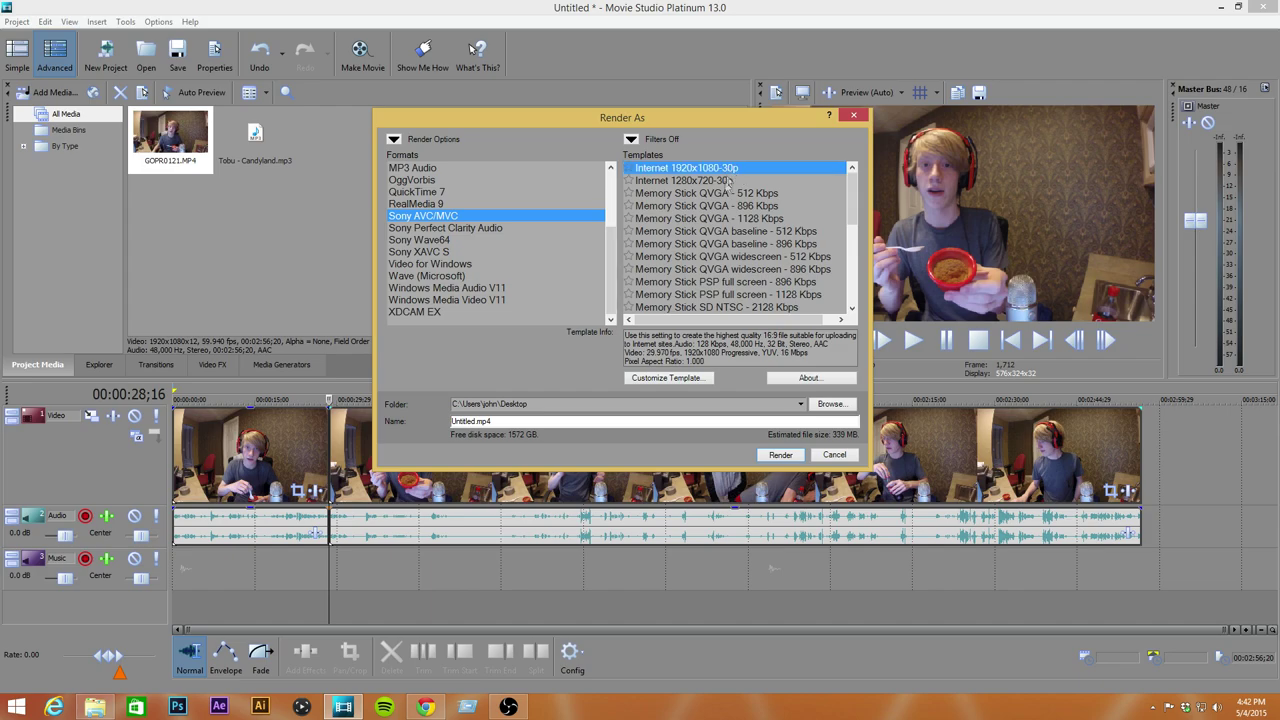
click(680, 378)
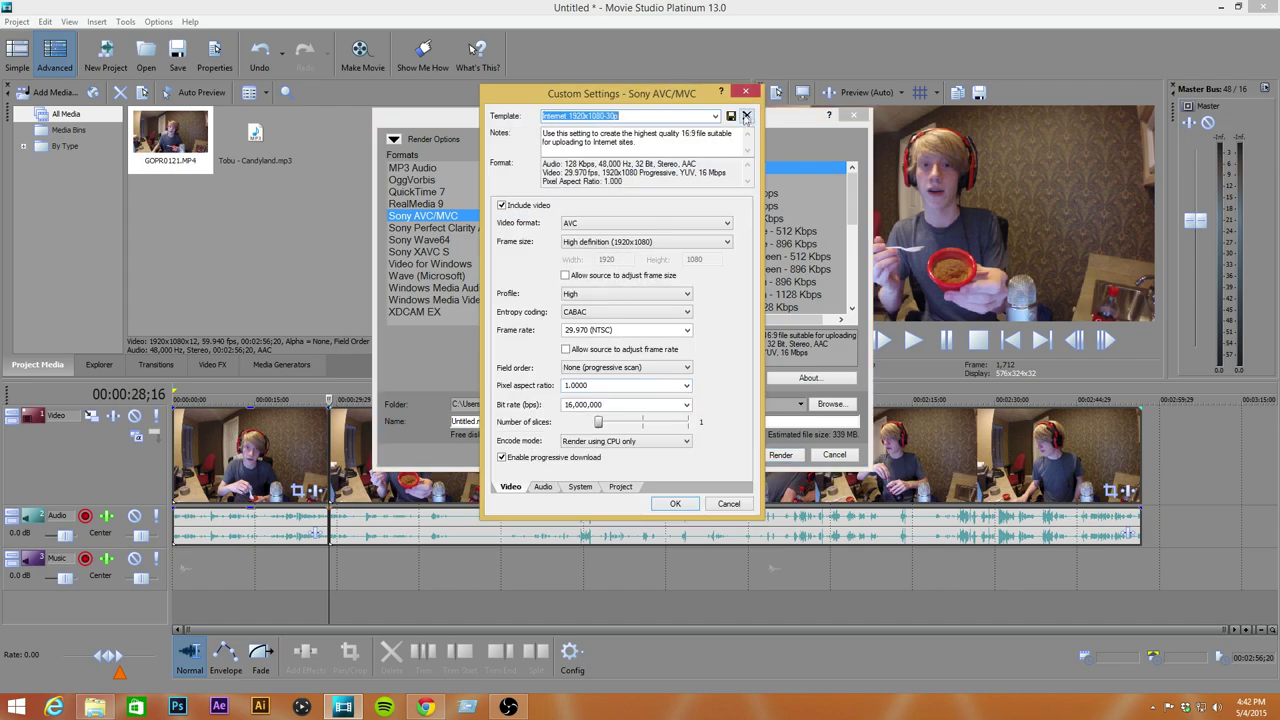
- Keep AVC as the video format and High as the encoding profile
click(590, 224)
click(588, 234)
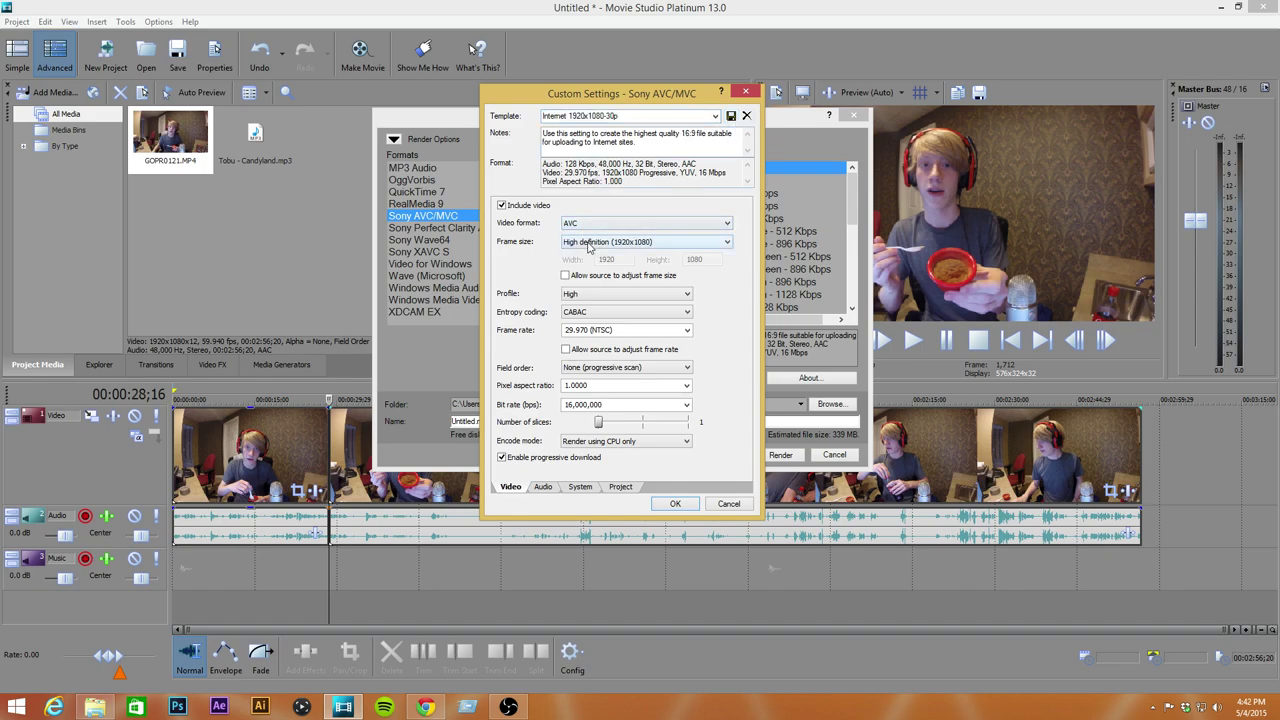
click(590, 294)
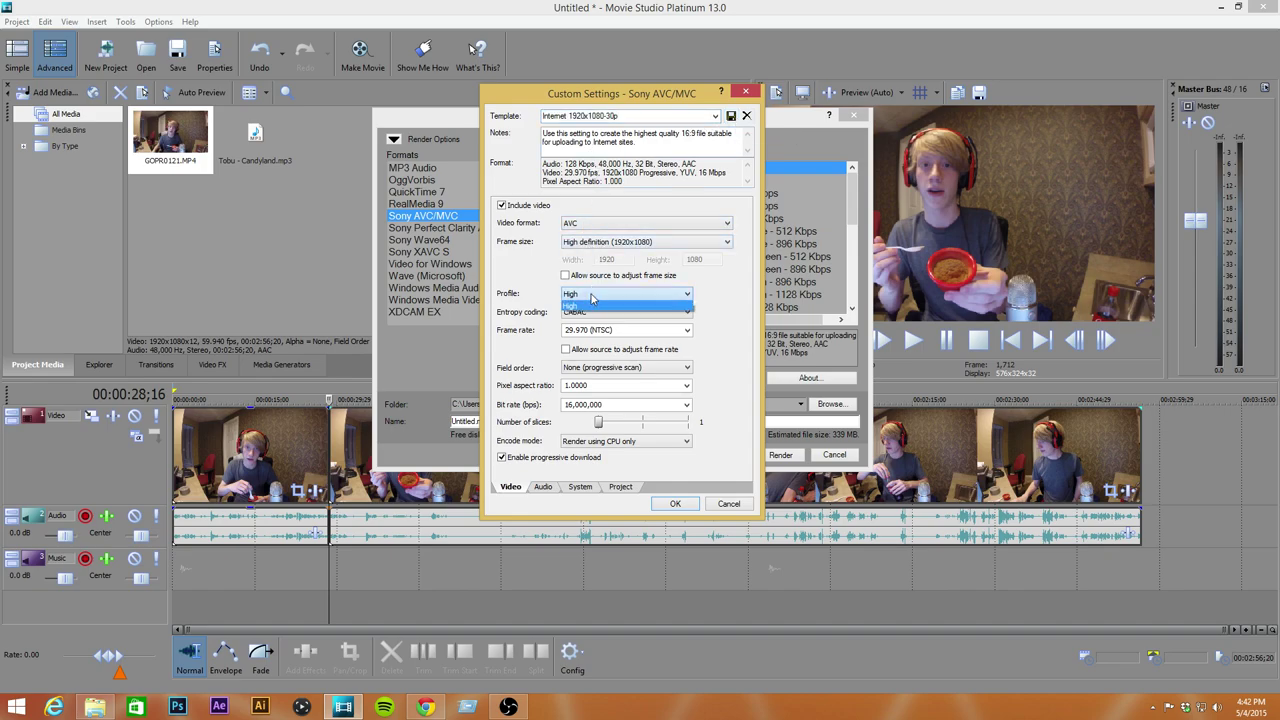
click(593, 308)
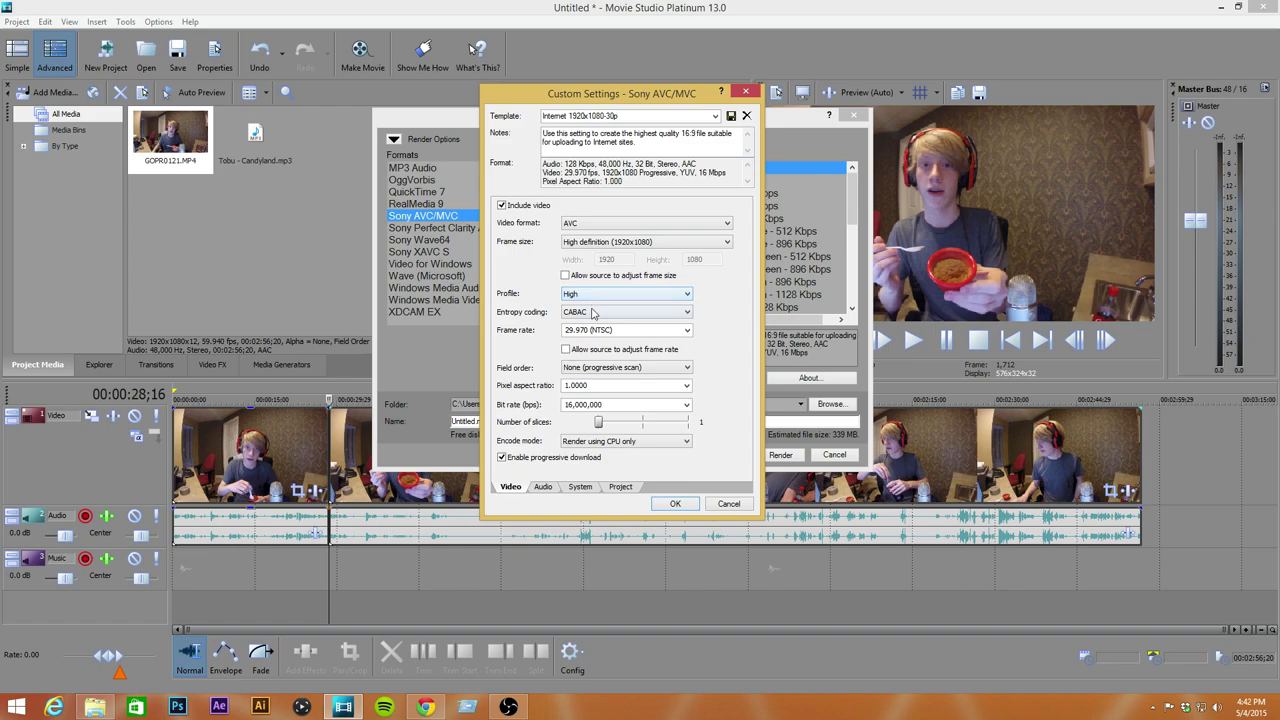
- Set frame rate to 59.940 (Double NTSC) and video bit rate to 25,999,360 bps
click(686, 331)
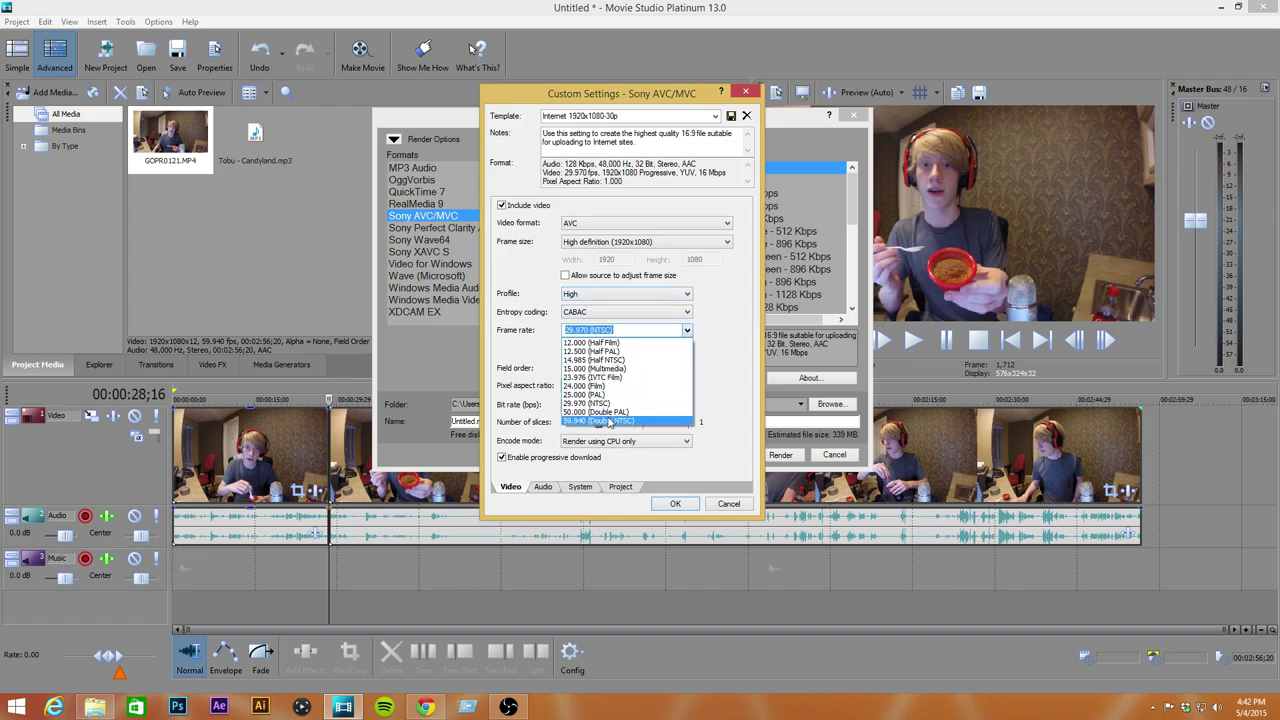
click(613, 421)
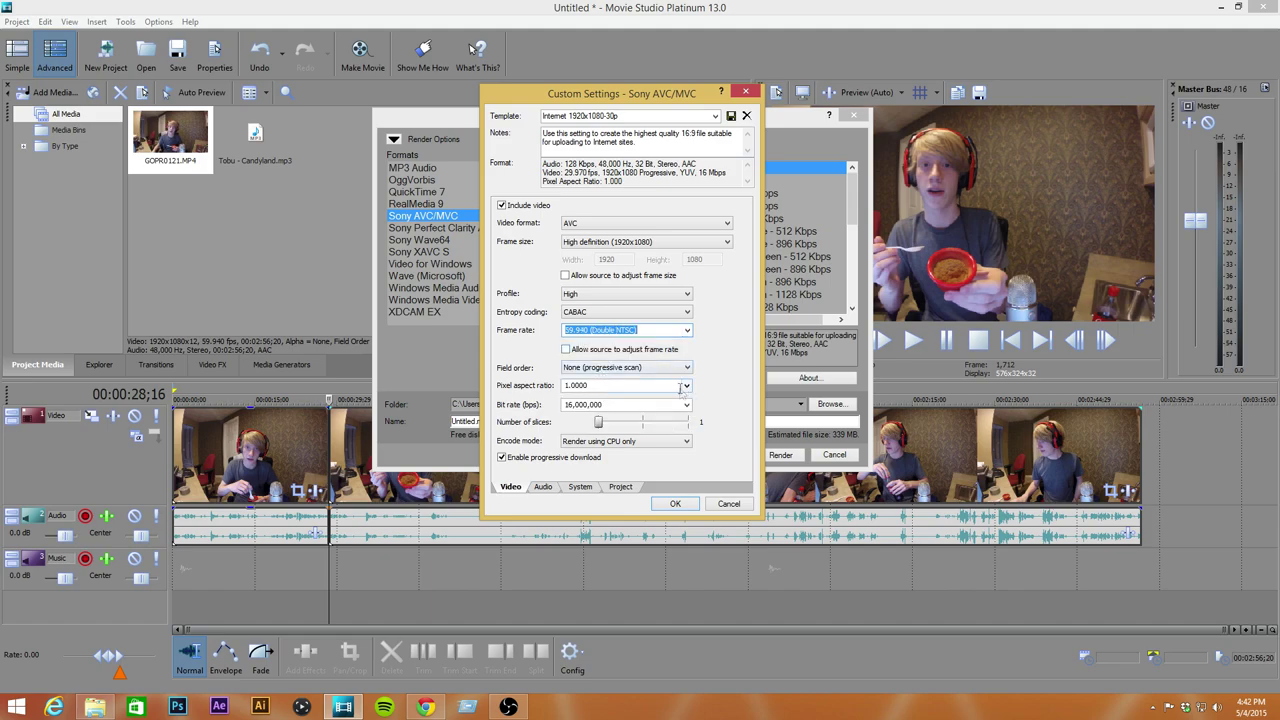
click(686, 405)
click(632, 472)
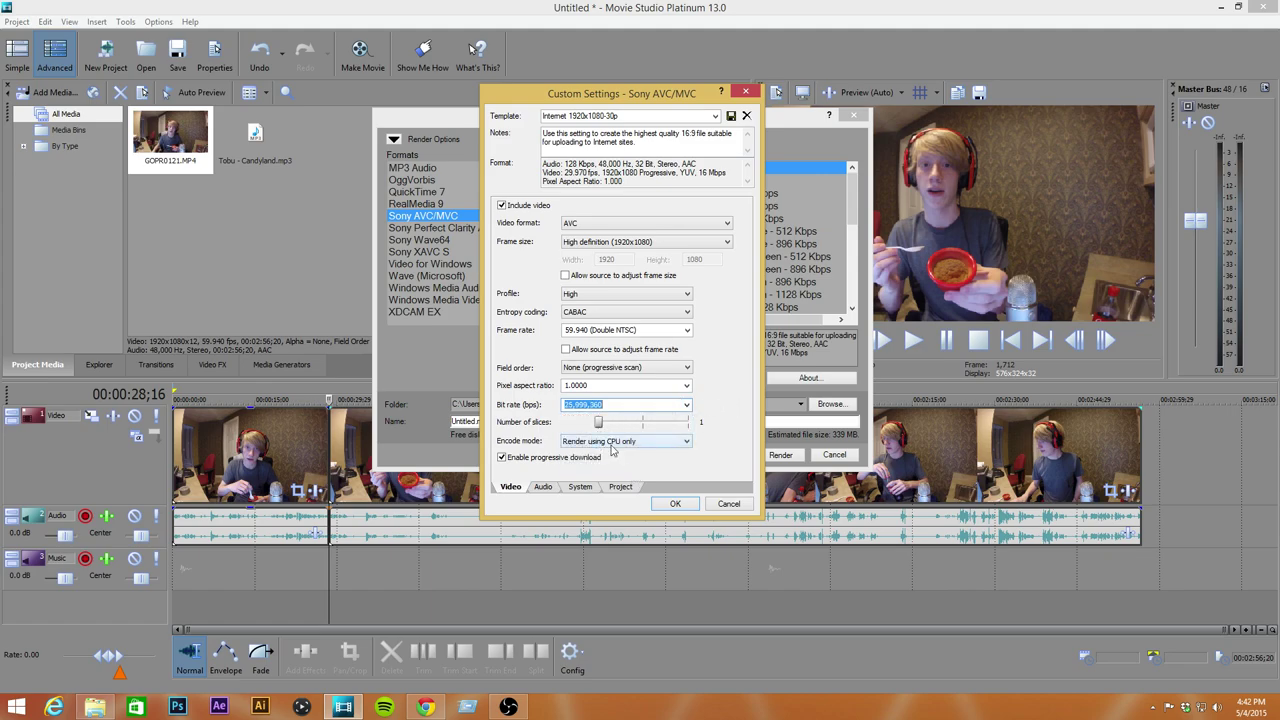
- Set the encode mode to 'Render using GPU if available'
click(615, 443)
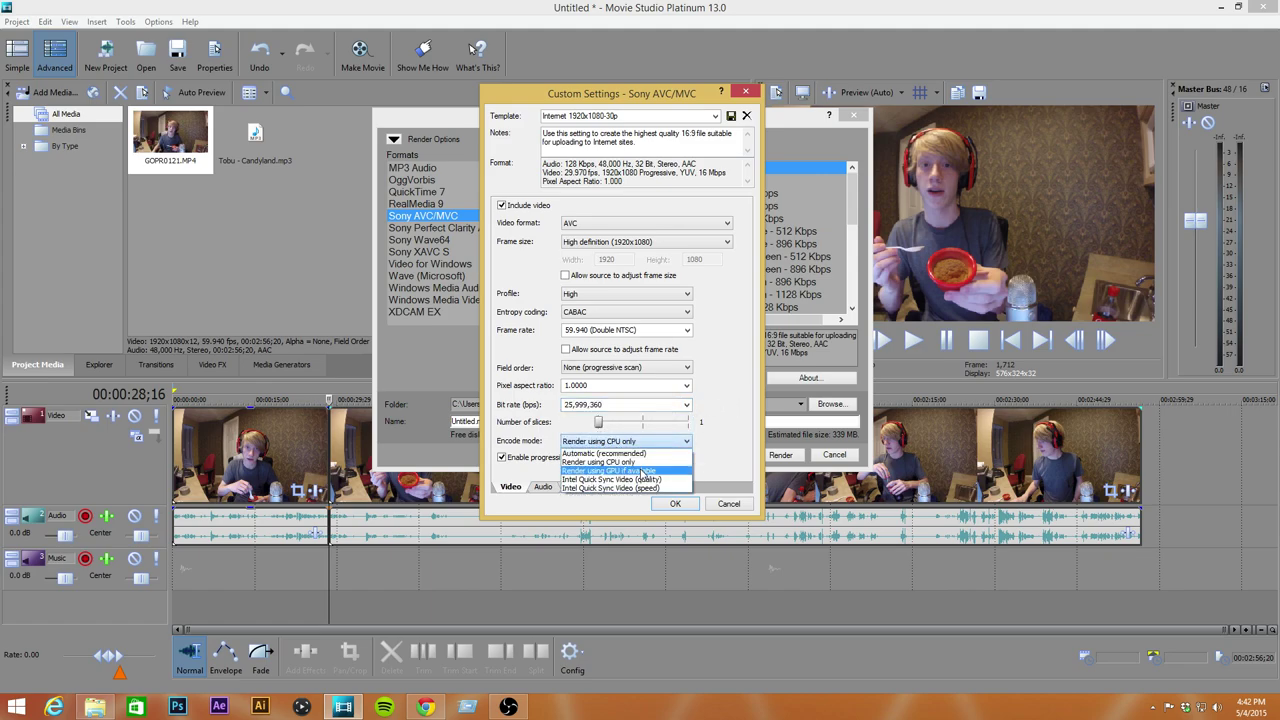
click(640, 471)
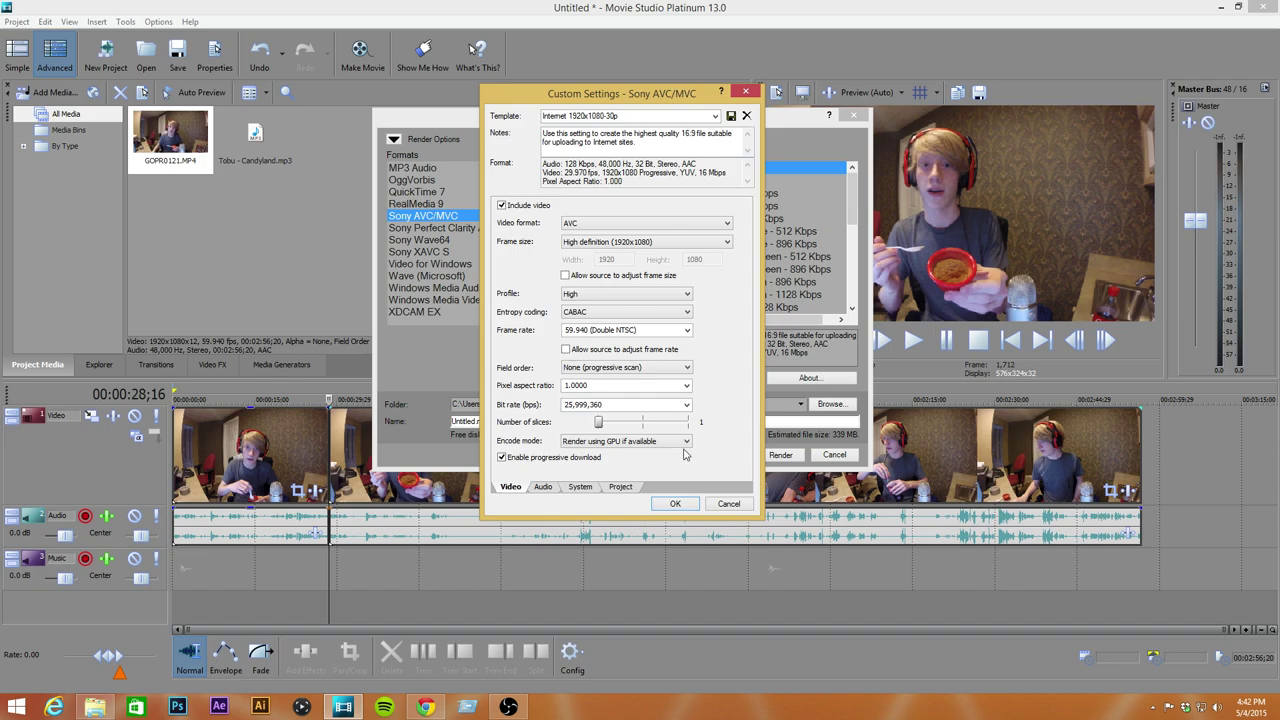
click(655, 447)
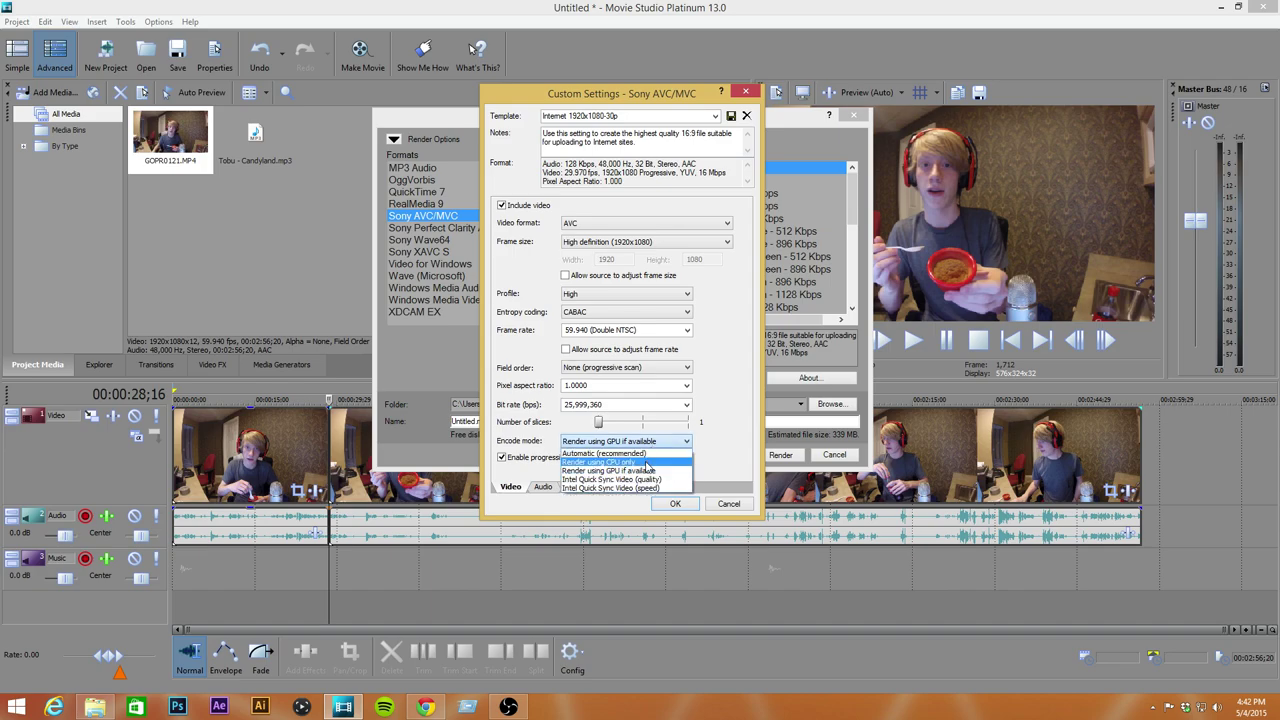
click(708, 452)
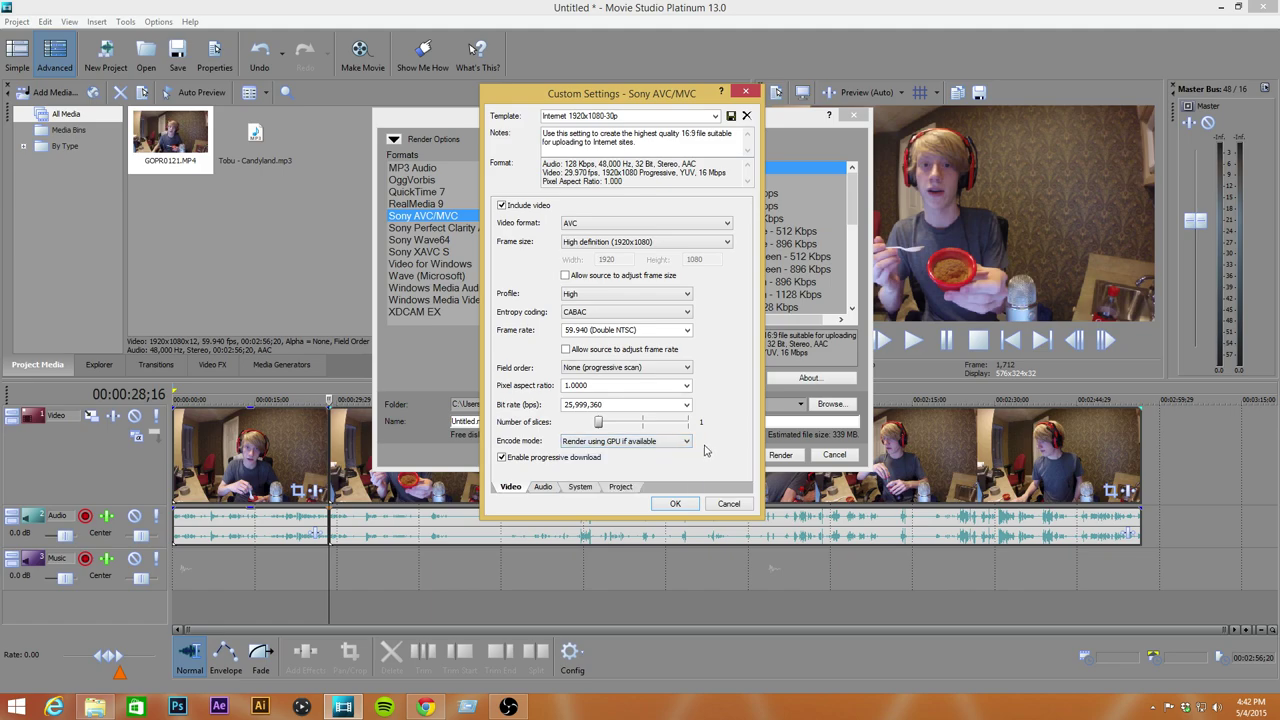
- Set the audio bit rate to 320,000 bps, keeping the 48,000 Hz sample rate
click(545, 488)
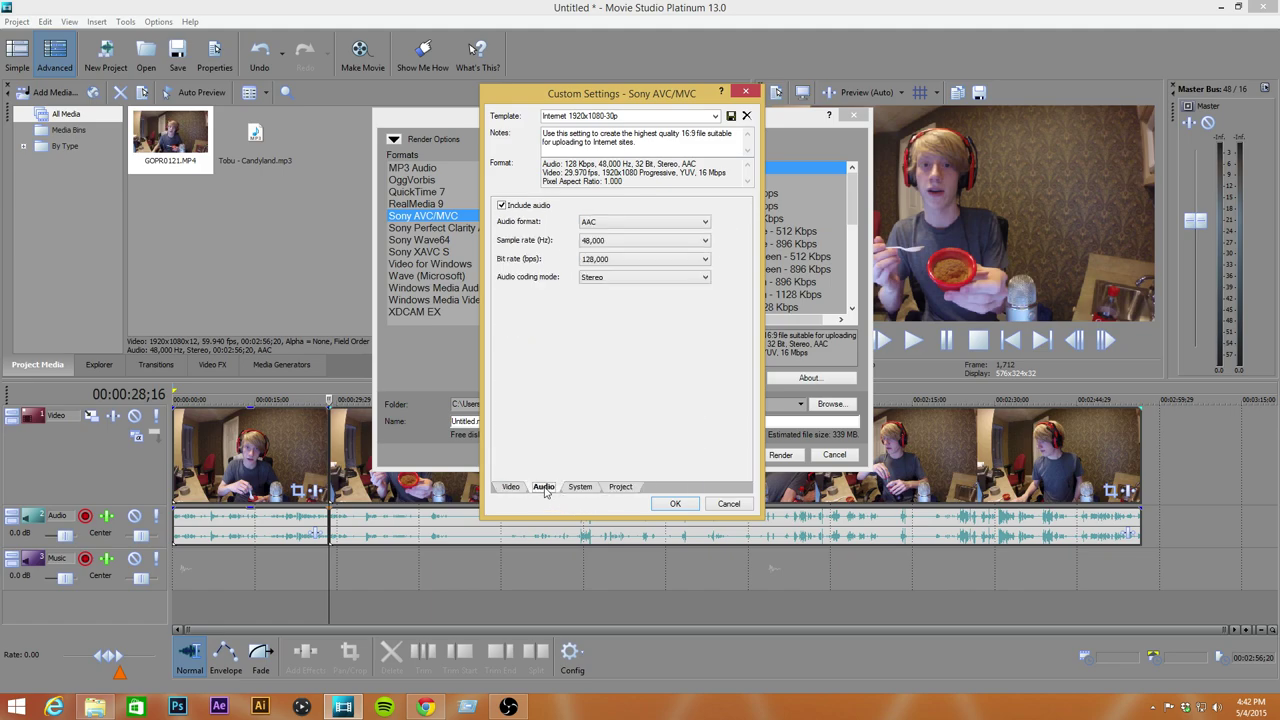
click(684, 264)
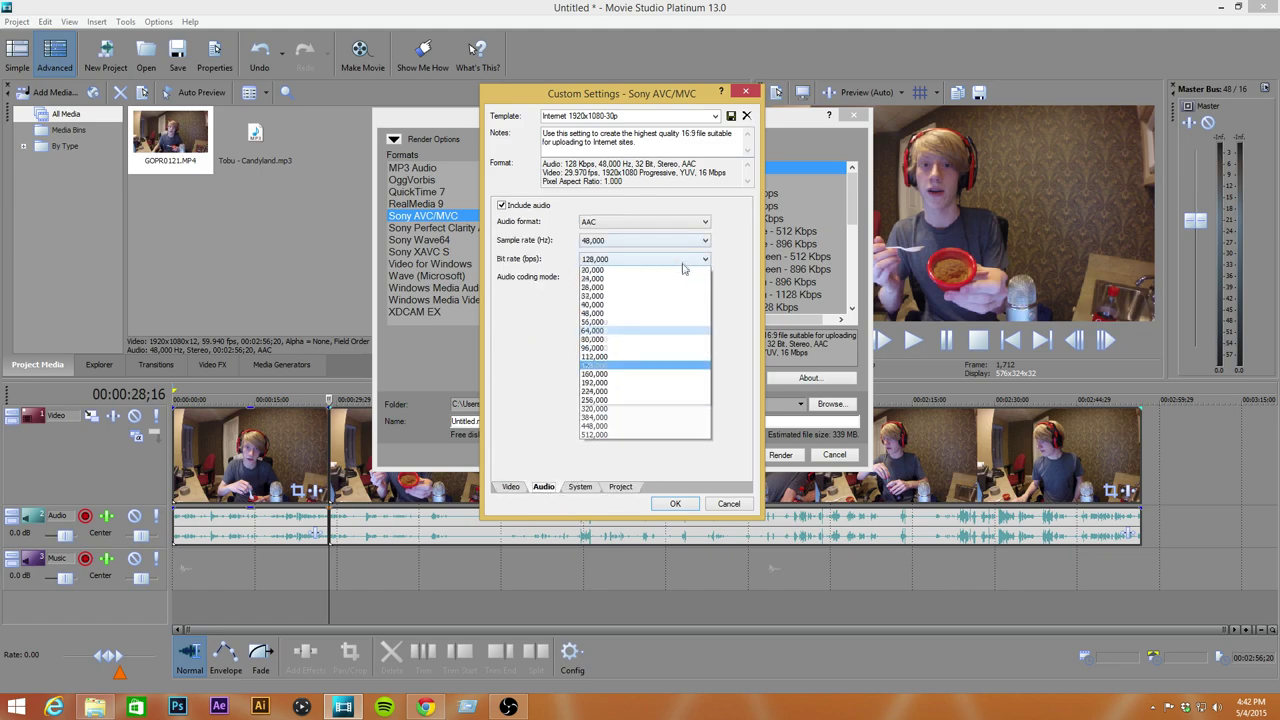
click(640, 409)
click(605, 244)
click(580, 243)
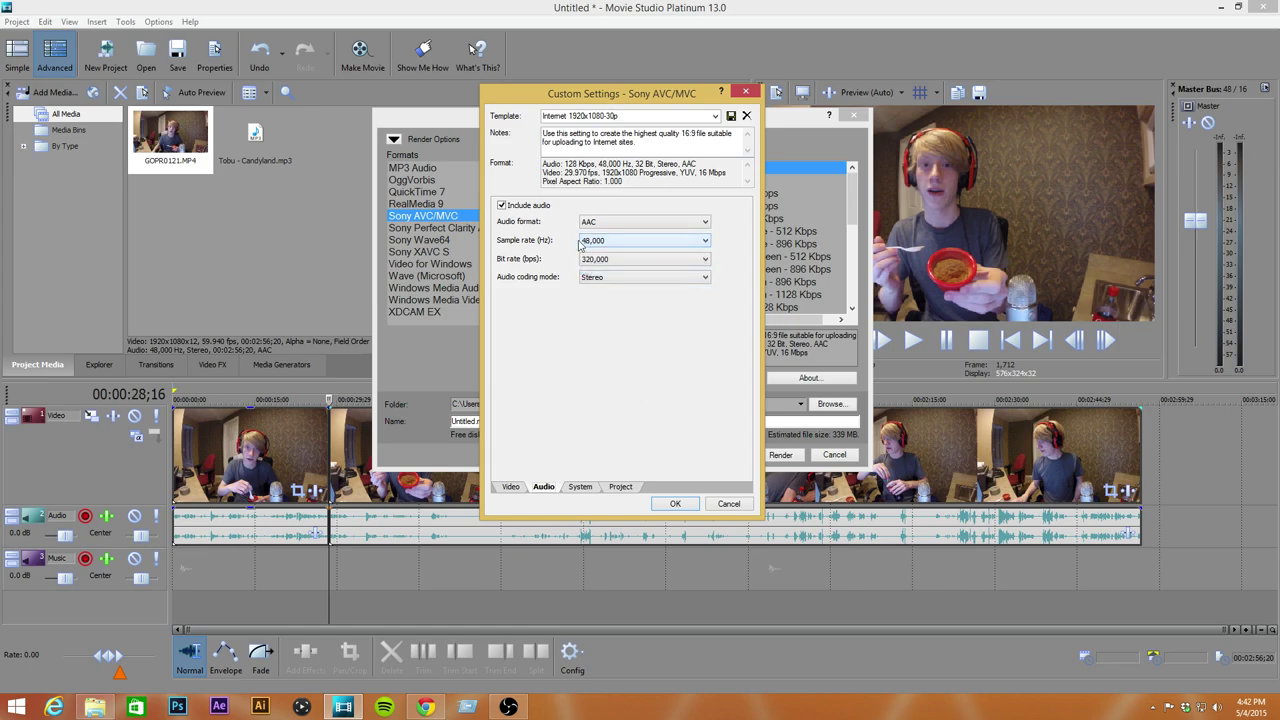
- Review the System, Project and Video settings of the custom template
click(585, 488)
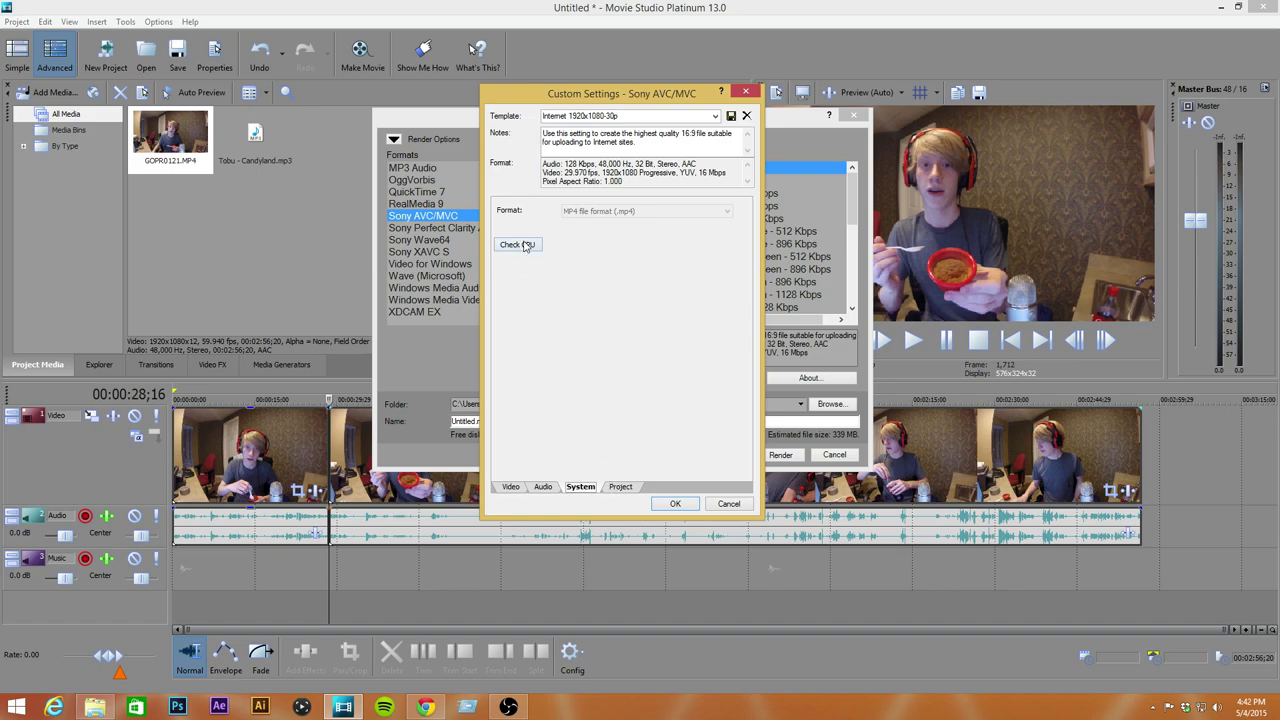
click(622, 488)
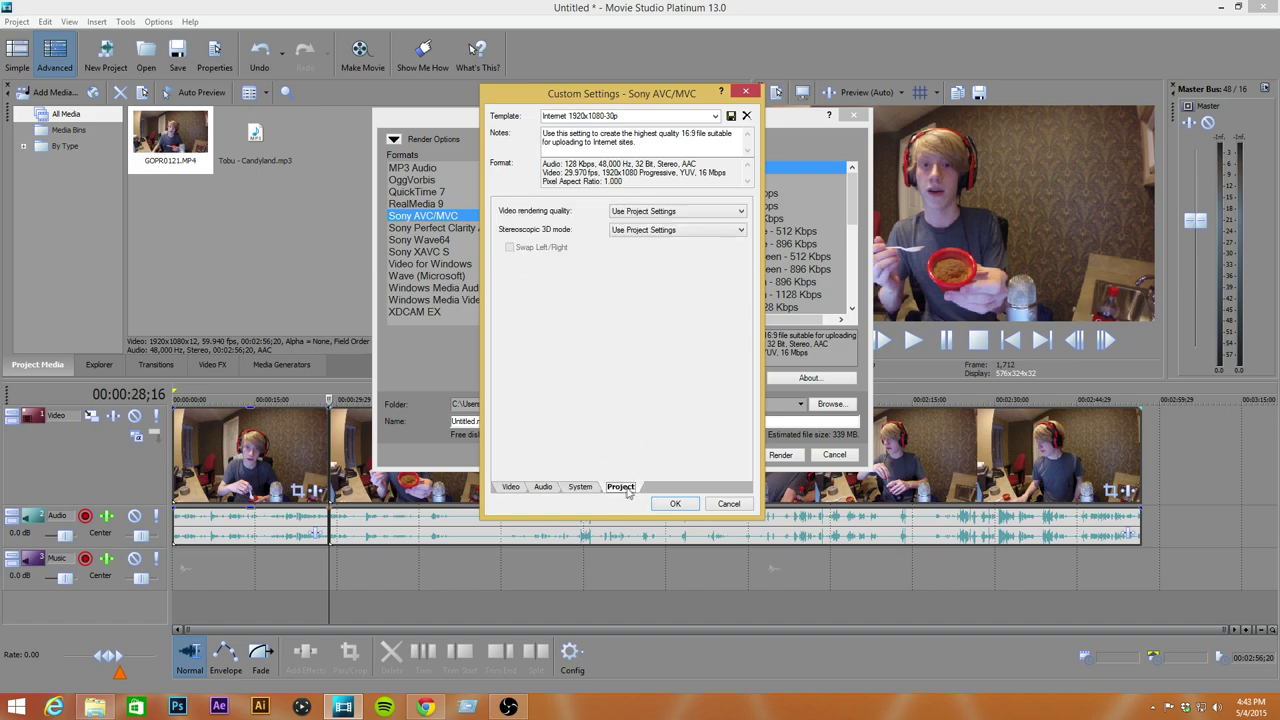
click(512, 487)
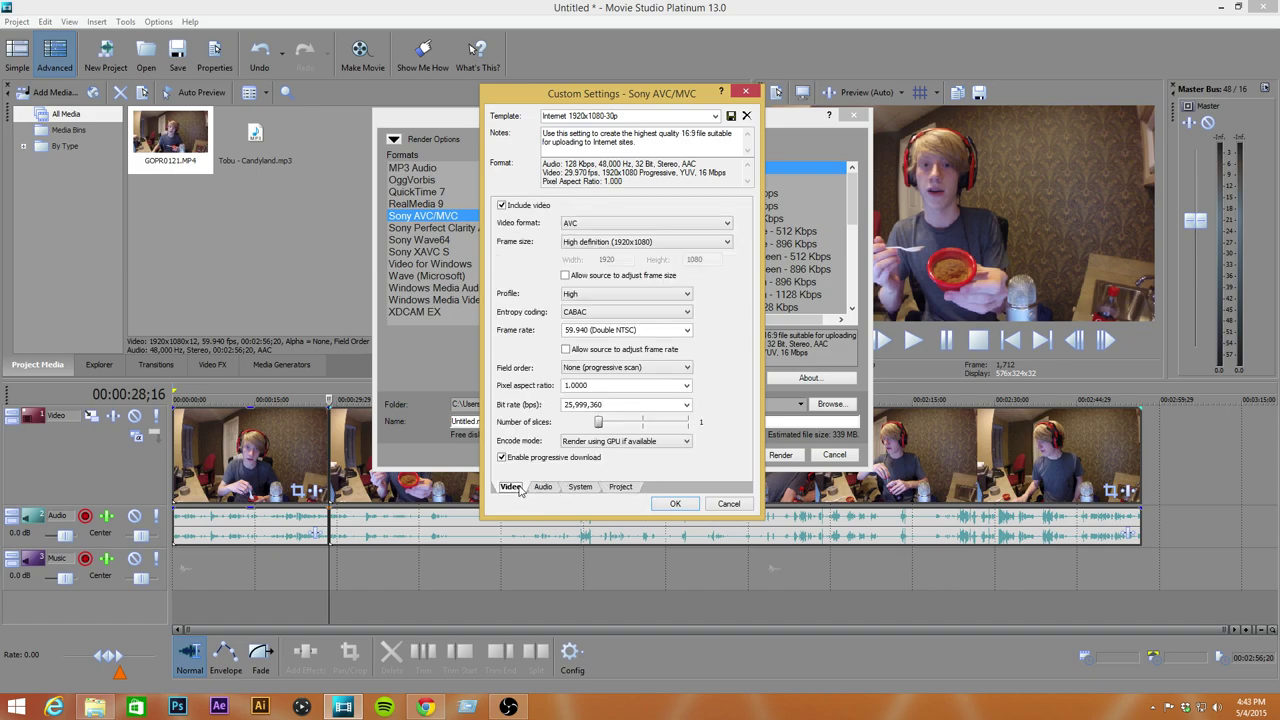
click(581, 487)
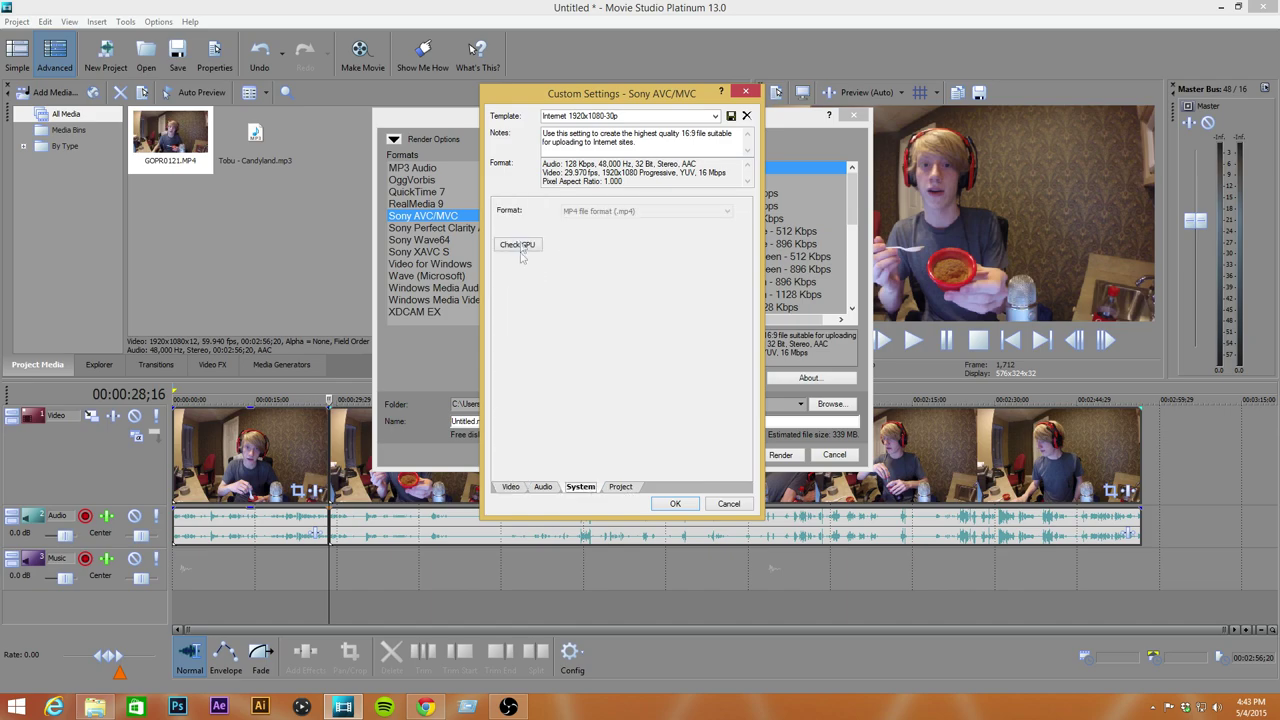
click(512, 487)
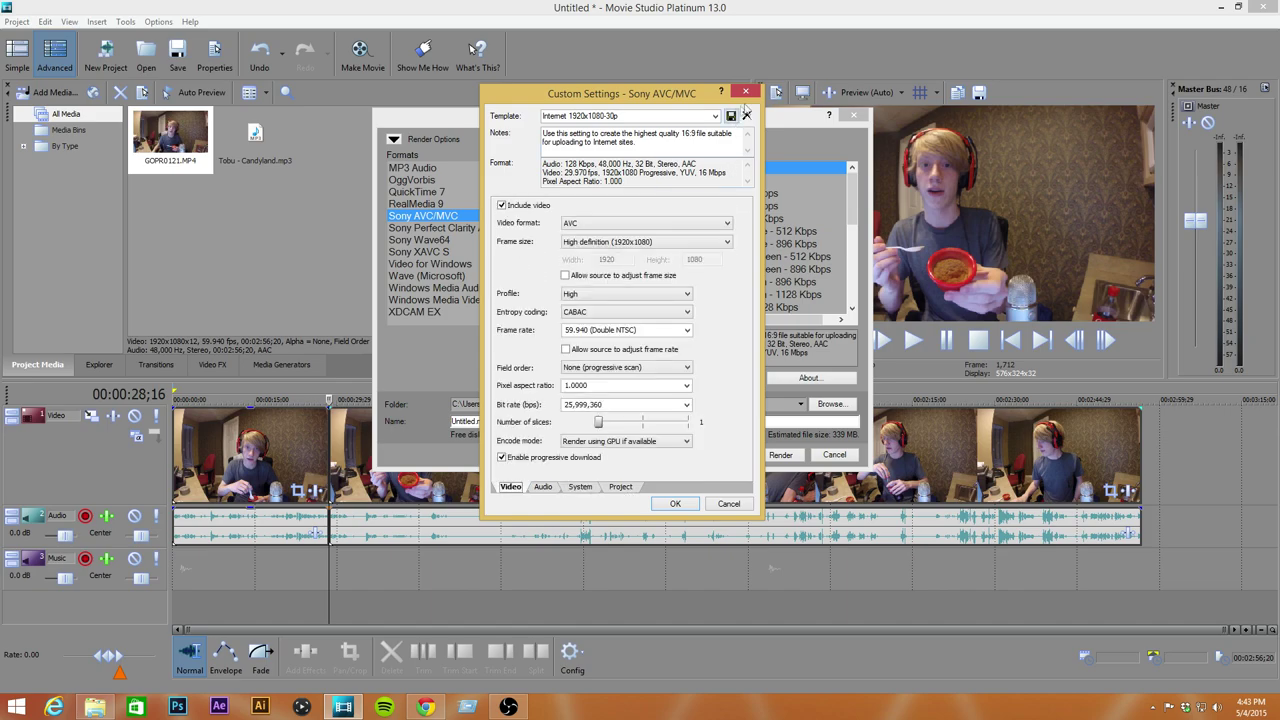
- Close the custom settings and select the YouTube 60fps template in the list
click(746, 92)
drag(851, 185, 843, 305)
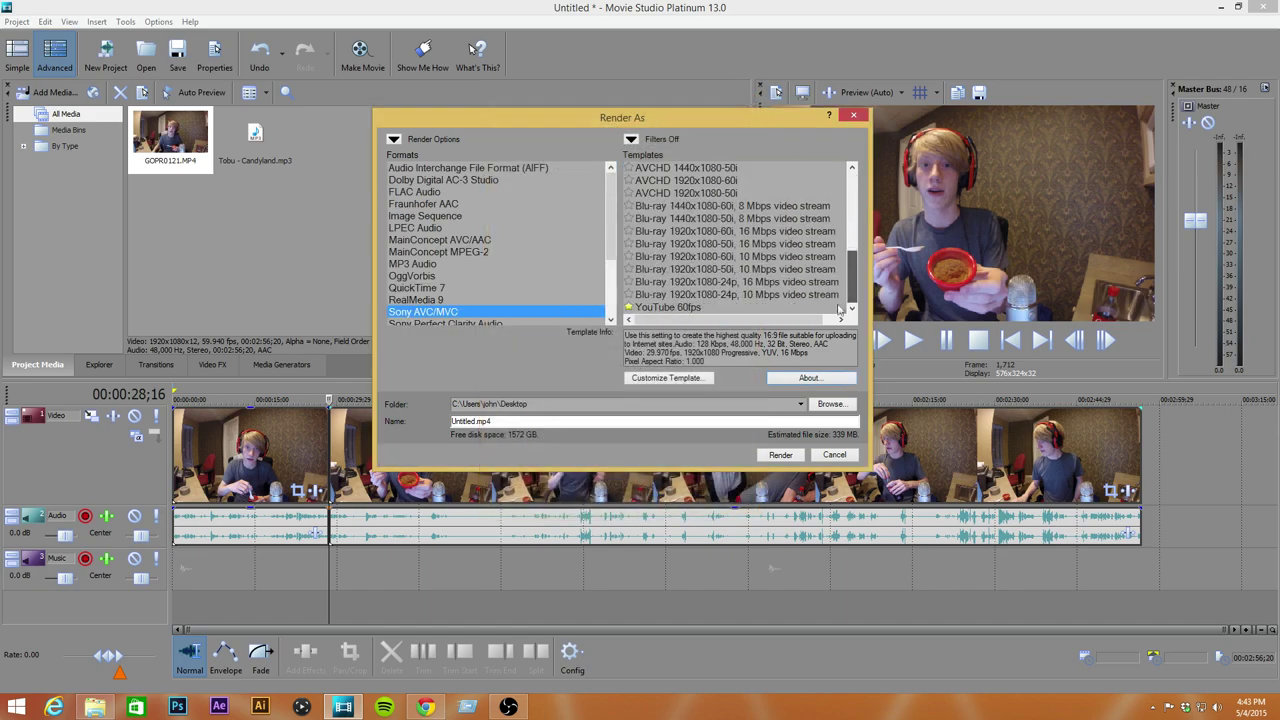
click(673, 309)
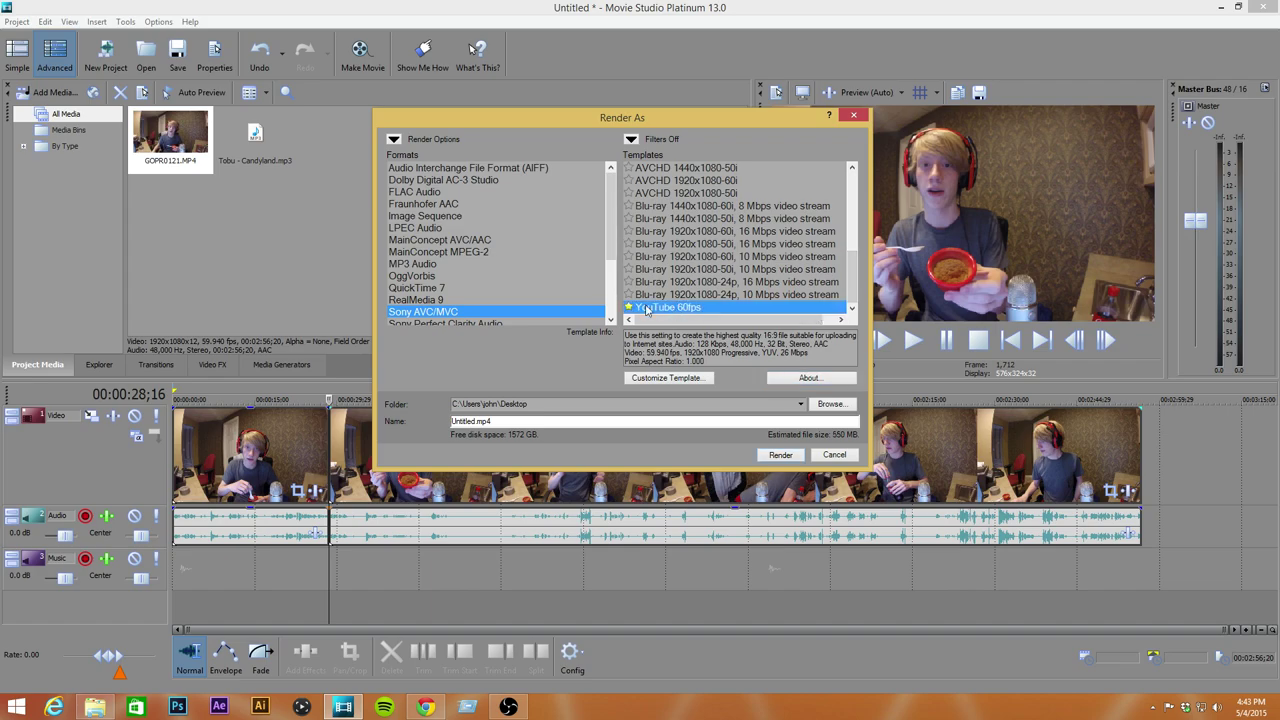
- Filter the templates to show favorites only, then cancel the Render As window
click(631, 139)
click(652, 151)
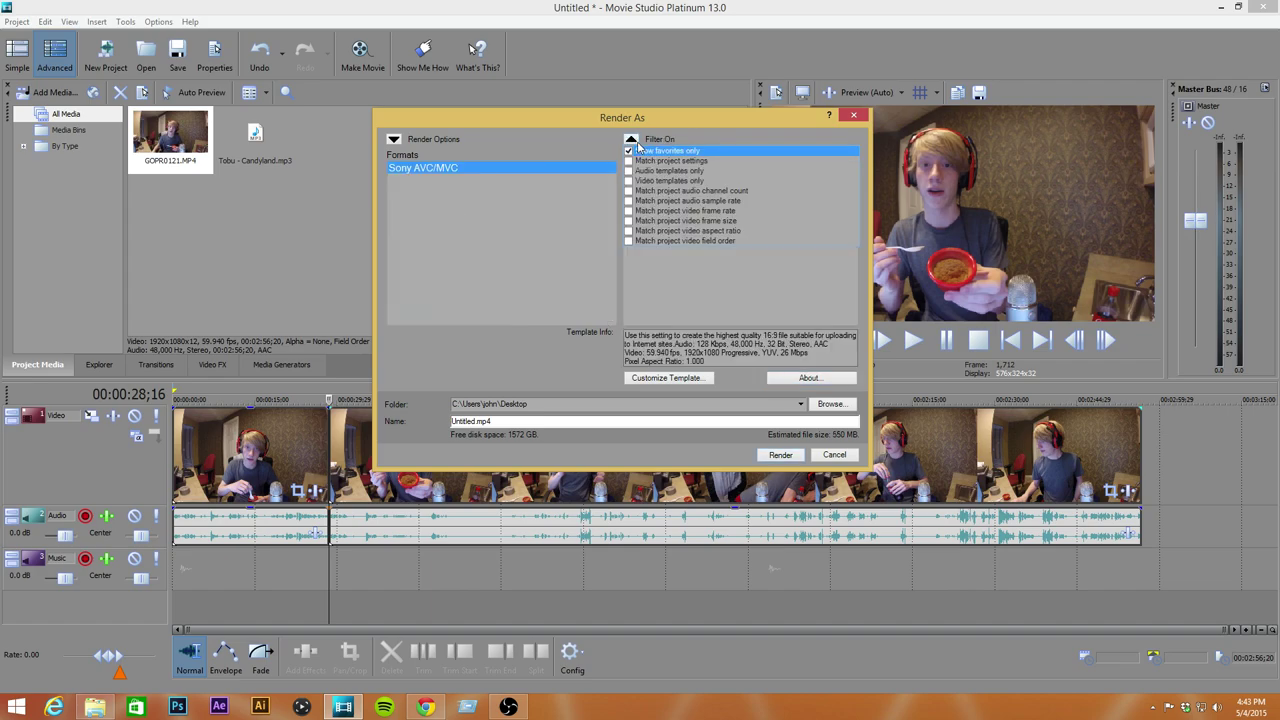
click(636, 139)
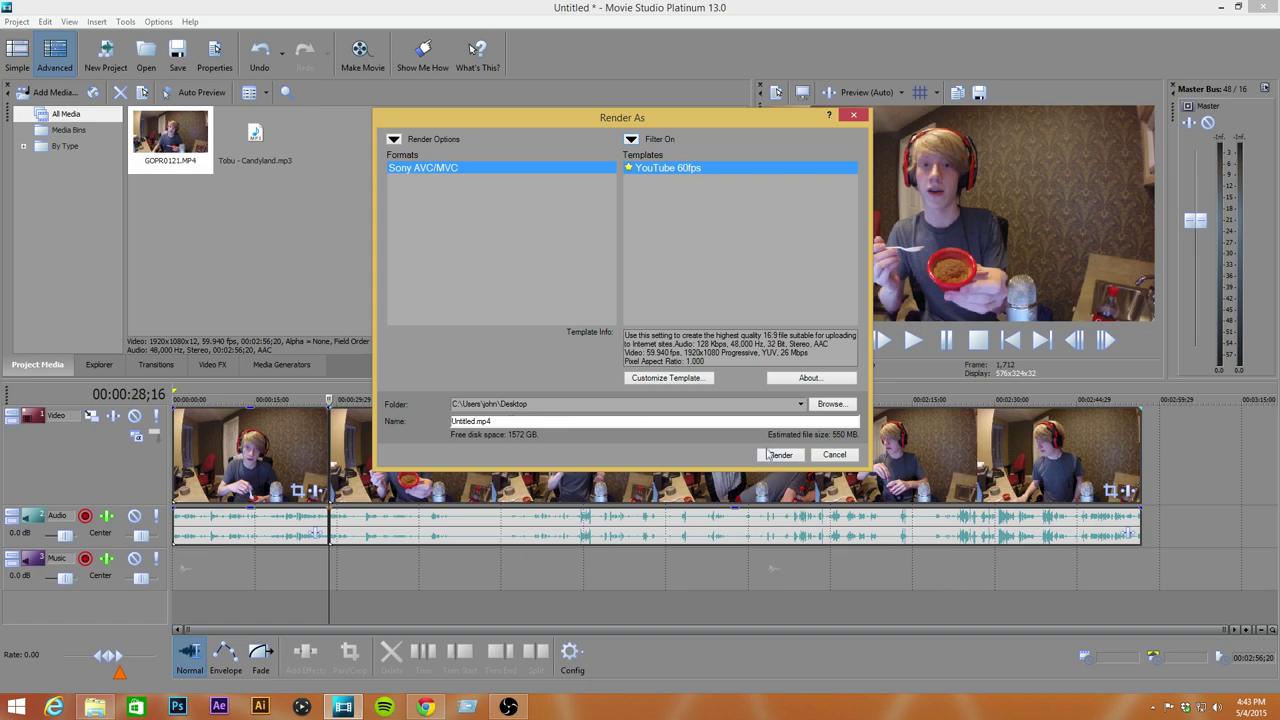
click(834, 455)
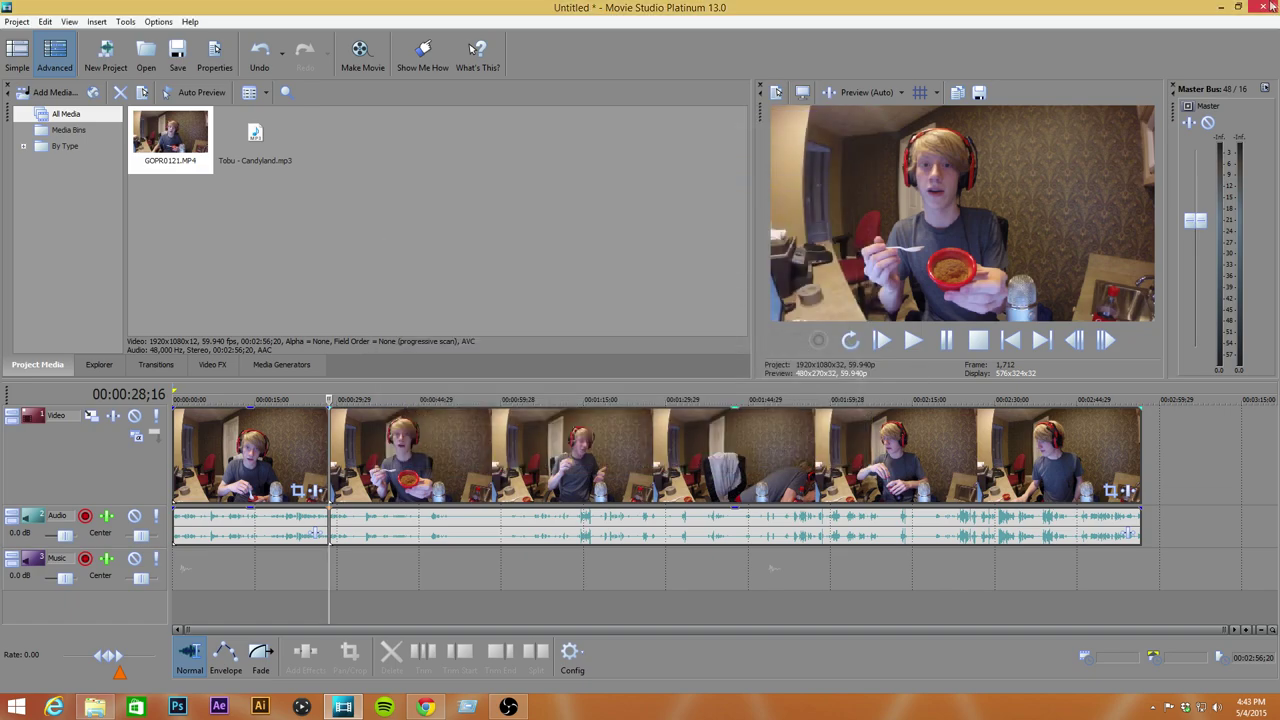